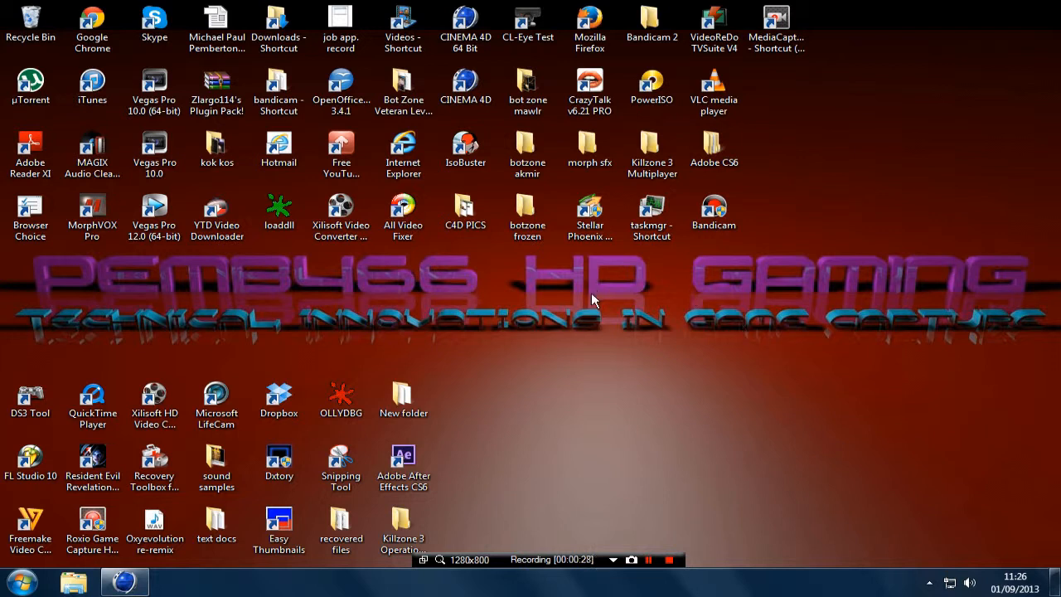
# - Switch to CINEMA 4D and add a Text spline to the empty scene
pyautogui.click(124, 582)
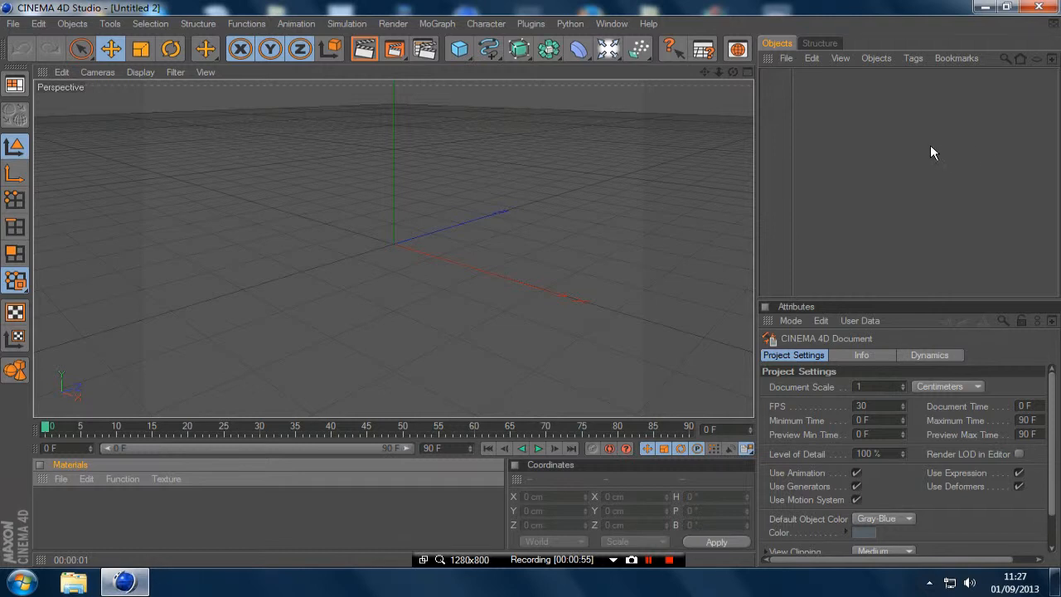
pyautogui.click(490, 50)
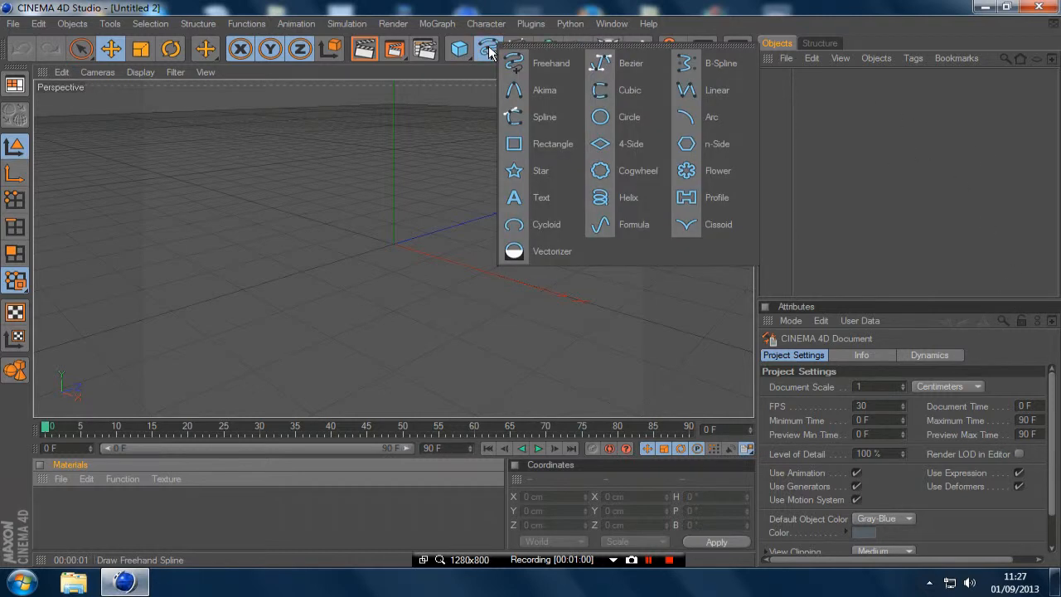
pyautogui.click(548, 187)
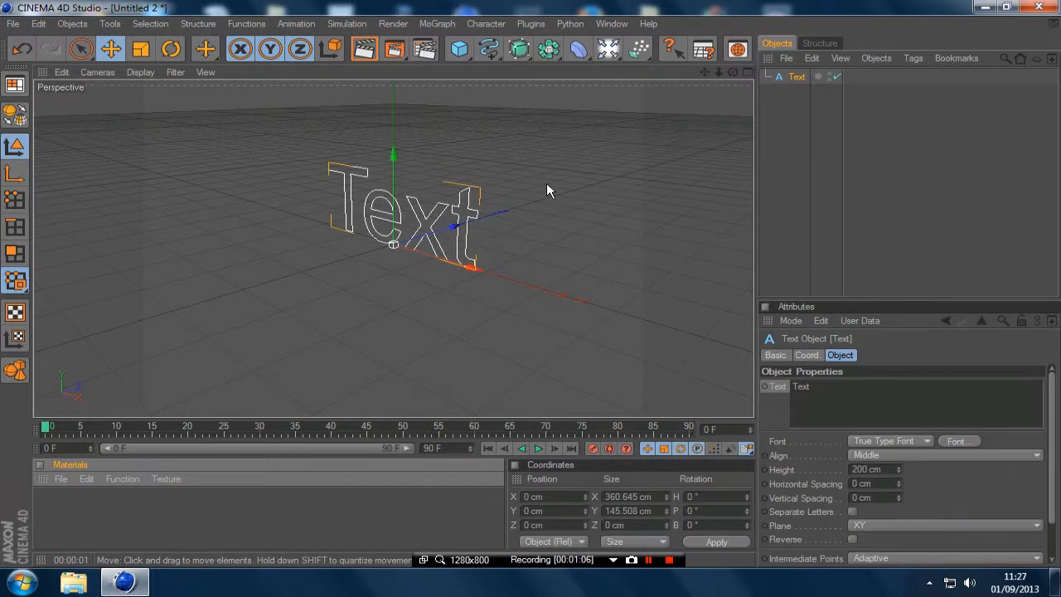
# - Set the text object's heading (H) rotation to 45°
pyautogui.click(694, 497)
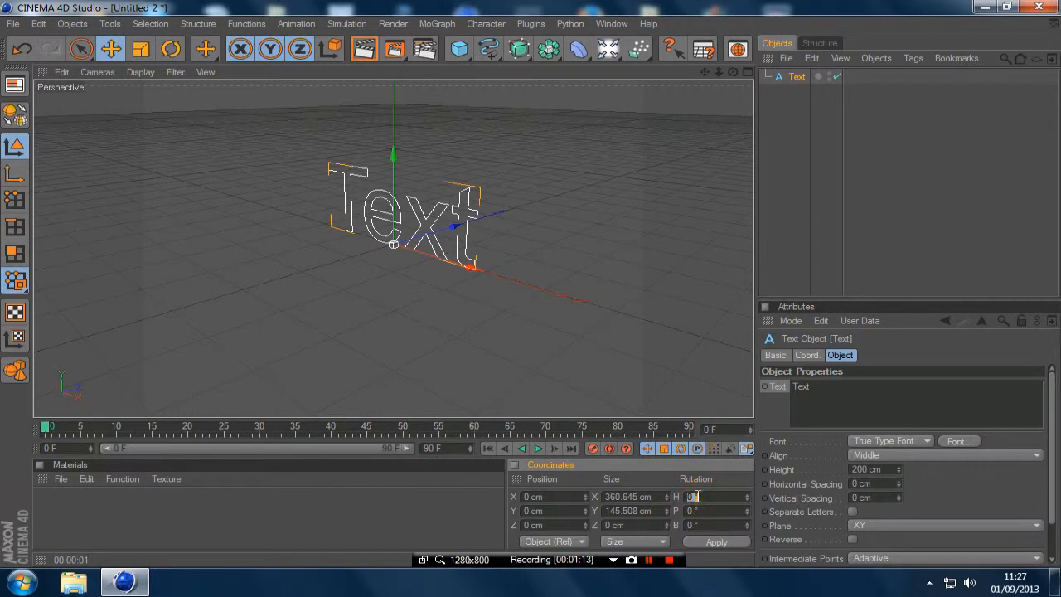
pyautogui.write('45')
pyautogui.press('Return')
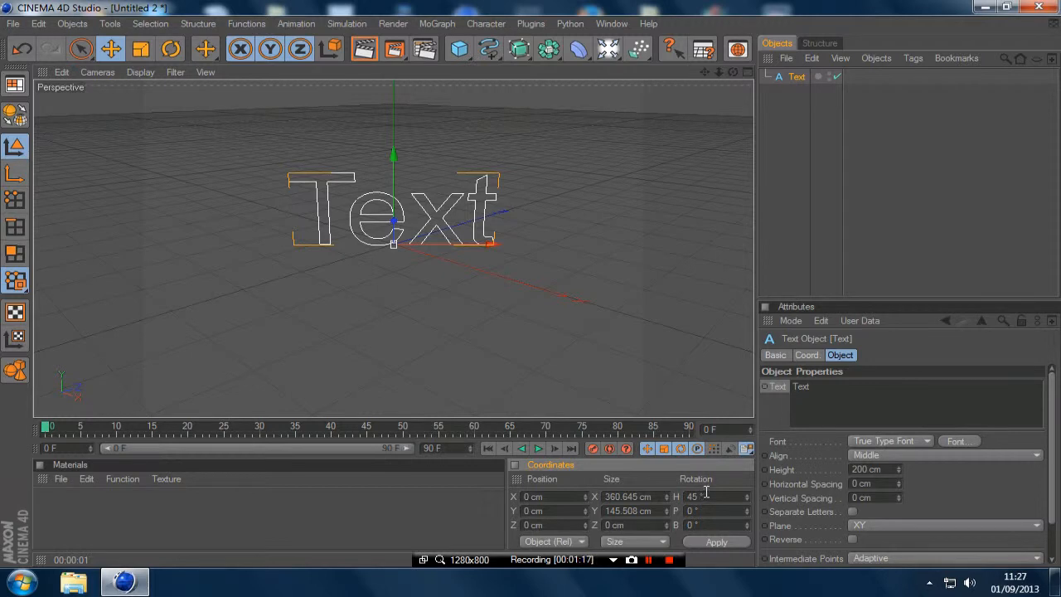
# - Replace the text object's default wording with FIGHT NIGHT CHAMPION, dismissing the Windows color scheme prompt
pyautogui.click(812, 389)
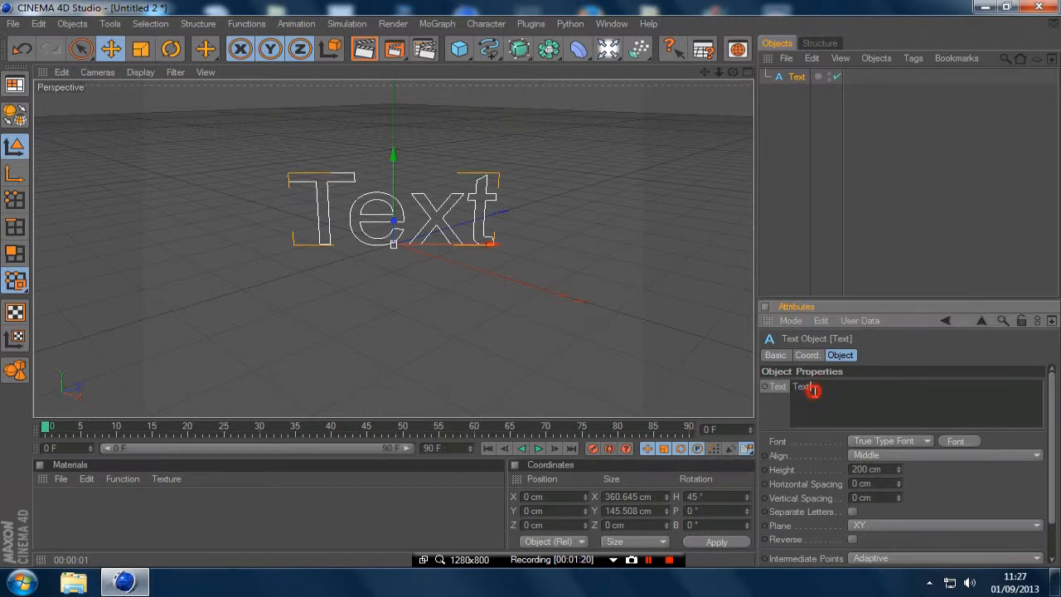
pyautogui.press('BackSpace')
pyautogui.press('BackSpace')
pyautogui.press('BackSpace')
pyautogui.press('BackSpace')
pyautogui.write('FIGHT NIGHT CH')
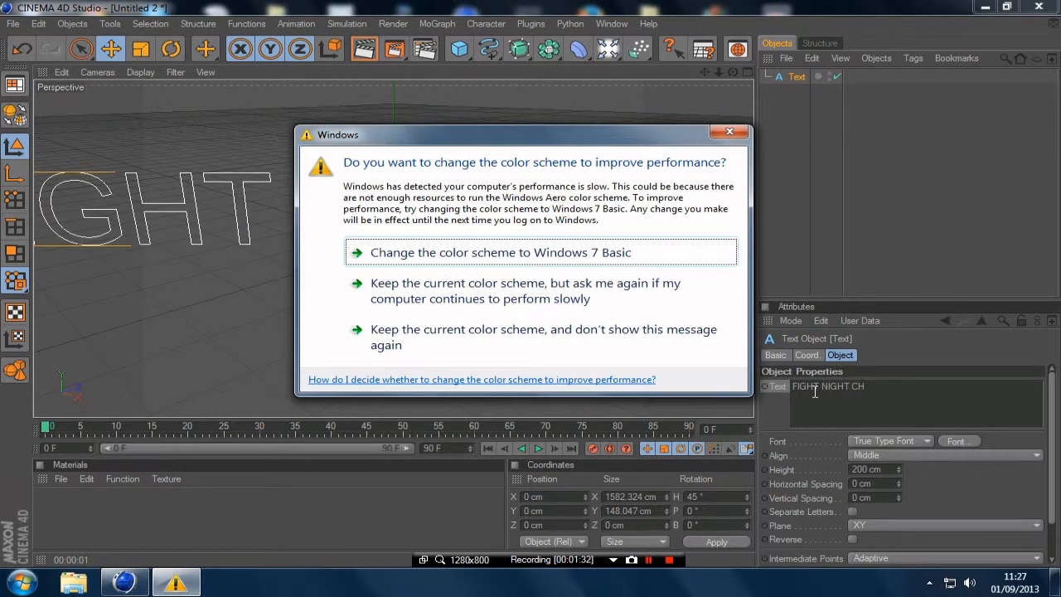
pyautogui.click(720, 133)
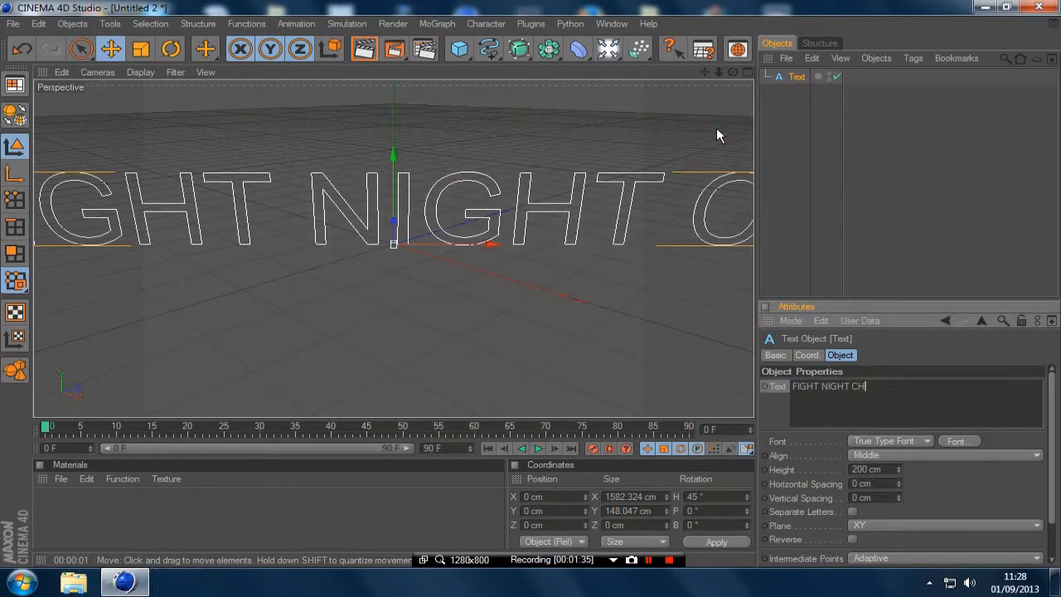
pyautogui.write('AMPION')
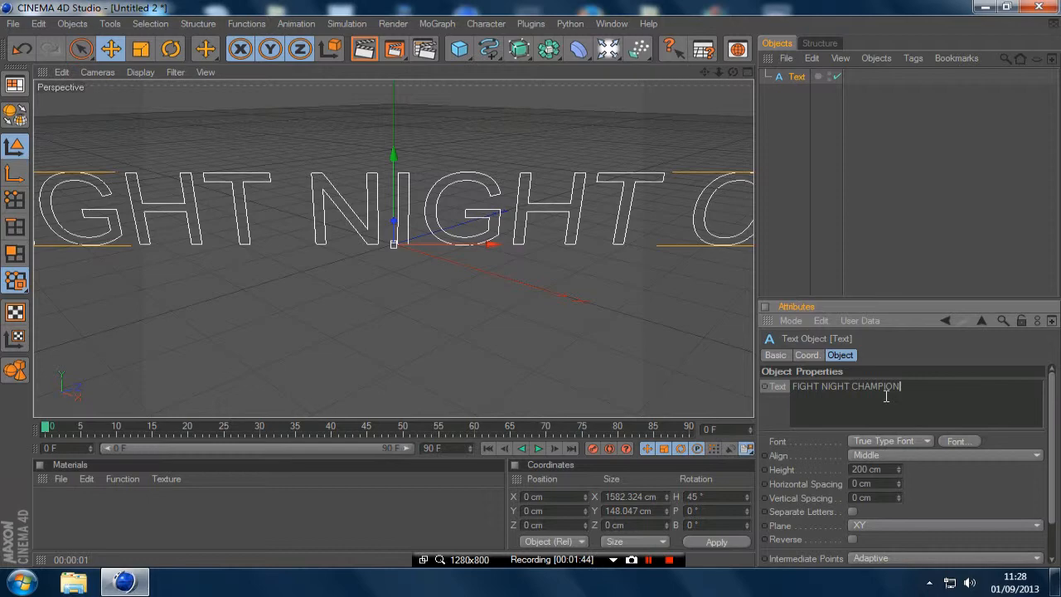
# - Change the text object's font to Stencil Std in Bold
pyautogui.scroll(-6, 546, 314)
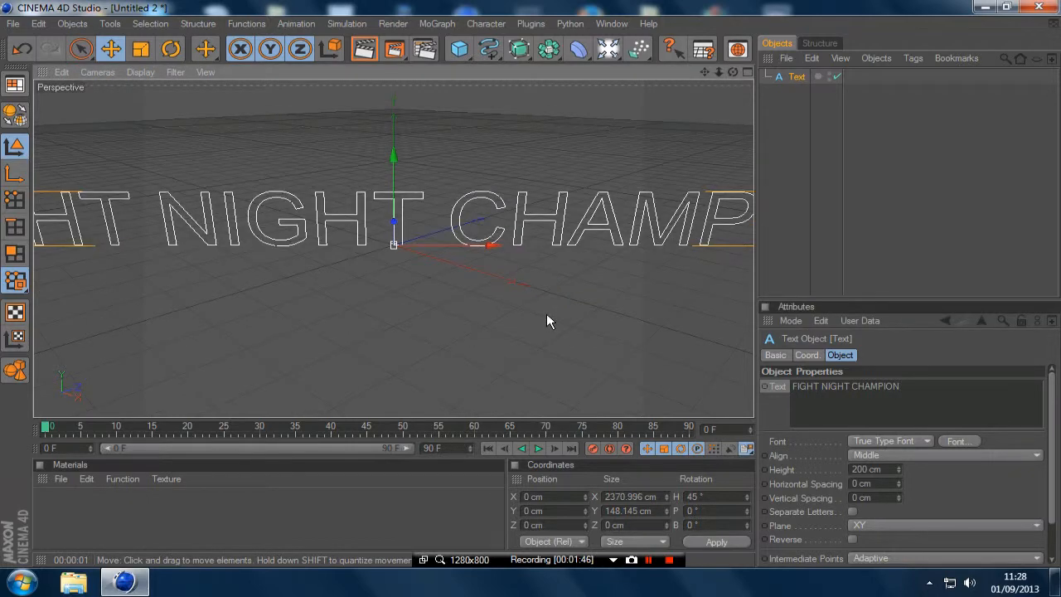
pyautogui.scroll(-2, 546, 320)
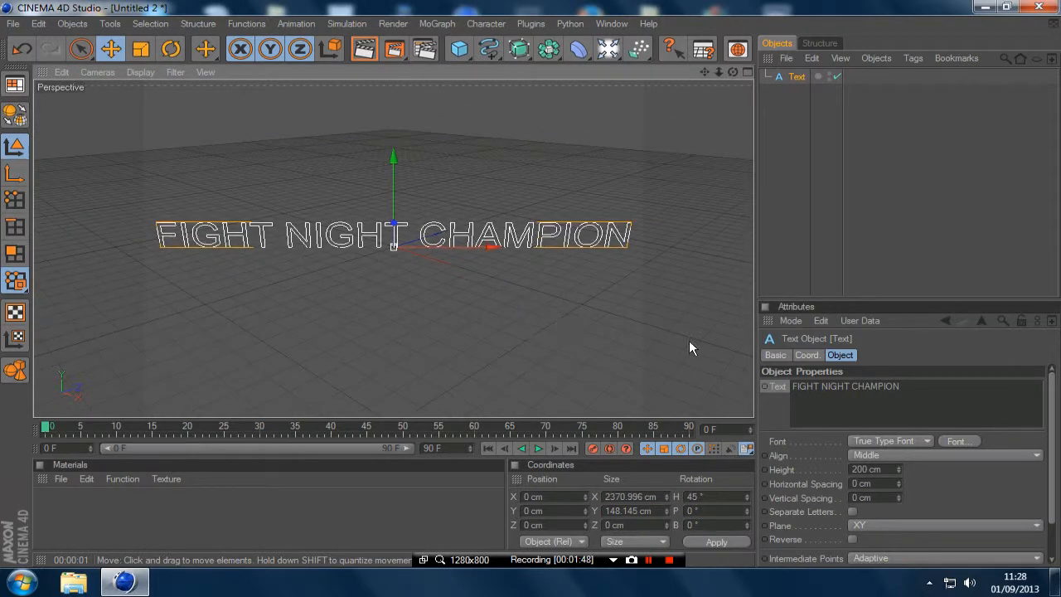
pyautogui.click(957, 441)
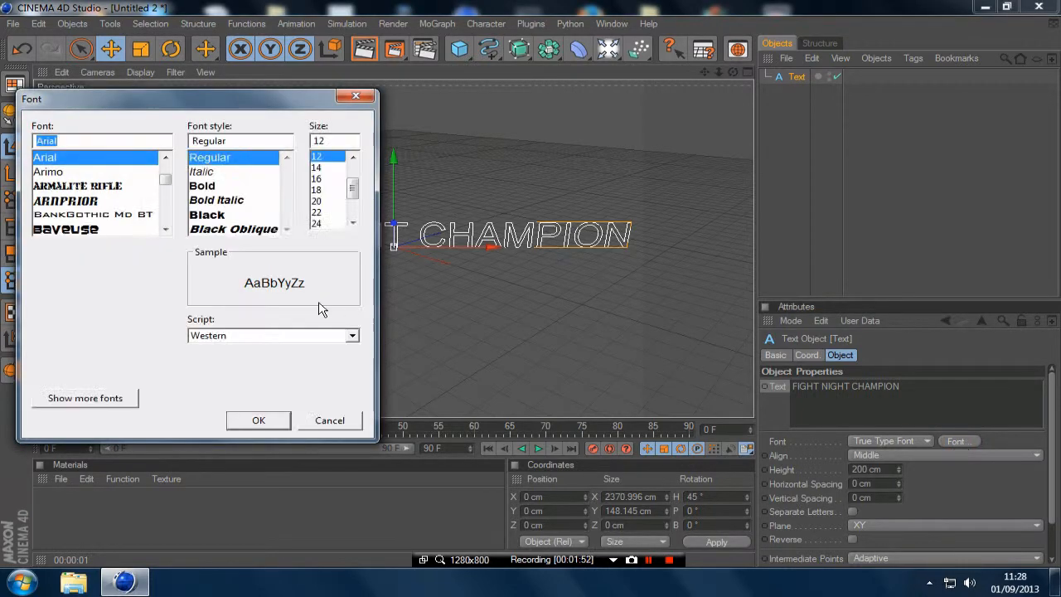
pyautogui.click(165, 229)
pyautogui.click(166, 230)
pyautogui.click(166, 229)
pyautogui.click(165, 230)
pyautogui.click(165, 230)
pyautogui.click(166, 229)
pyautogui.click(166, 229)
pyautogui.click(166, 230)
pyautogui.click(165, 229)
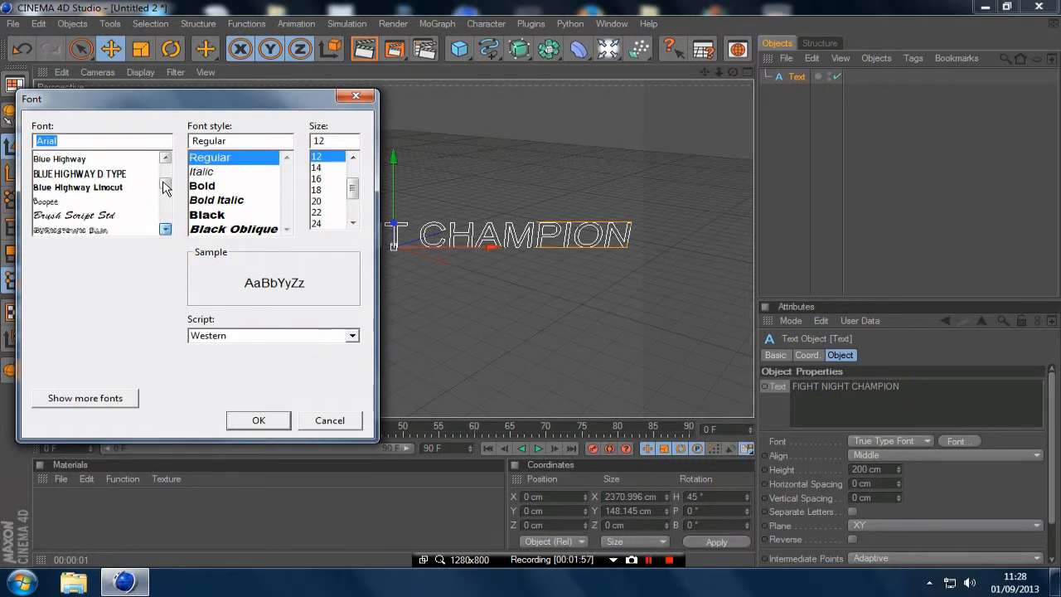
pyautogui.moveTo(163, 187); pyautogui.dragTo(164, 199)
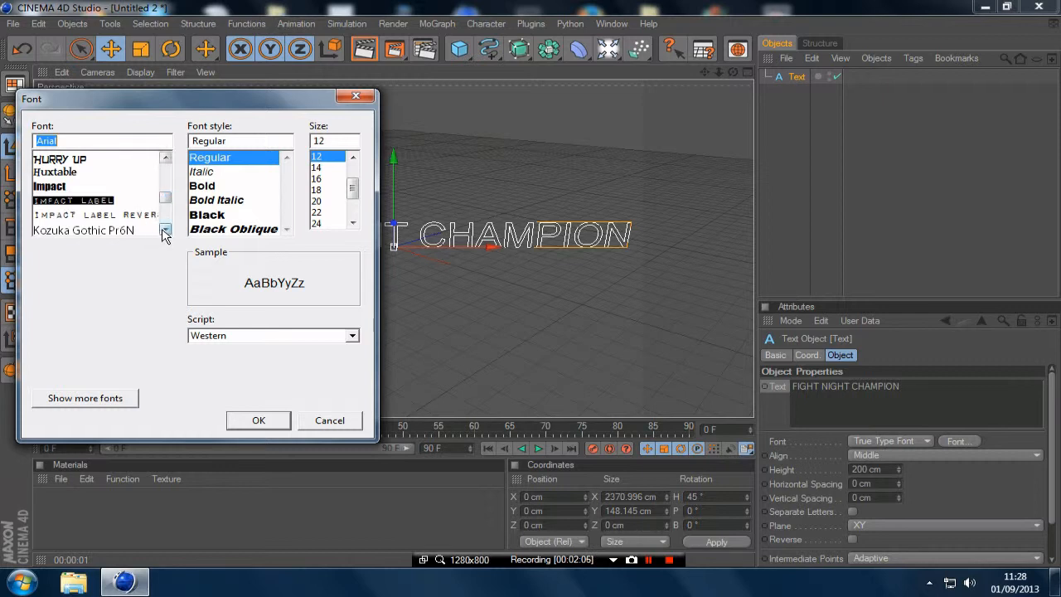
pyautogui.click(164, 231)
pyautogui.click(164, 231)
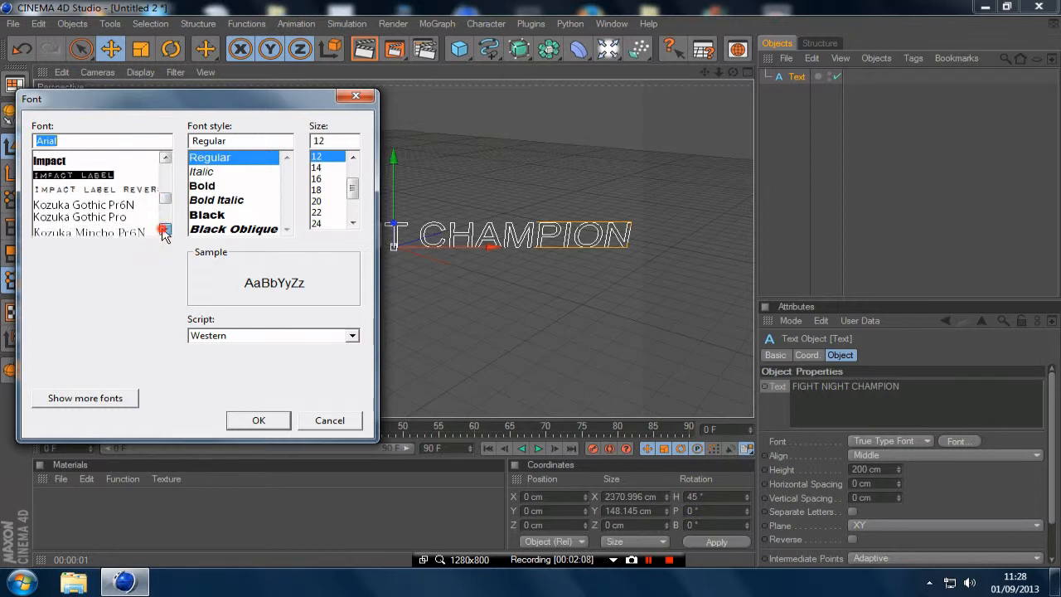
pyautogui.click(164, 231)
pyautogui.click(164, 231)
pyautogui.click(164, 231)
pyautogui.click(165, 232)
pyautogui.click(165, 231)
pyautogui.click(164, 232)
pyautogui.click(164, 231)
pyautogui.click(164, 231)
pyautogui.click(164, 231)
pyautogui.click(164, 232)
pyautogui.click(164, 231)
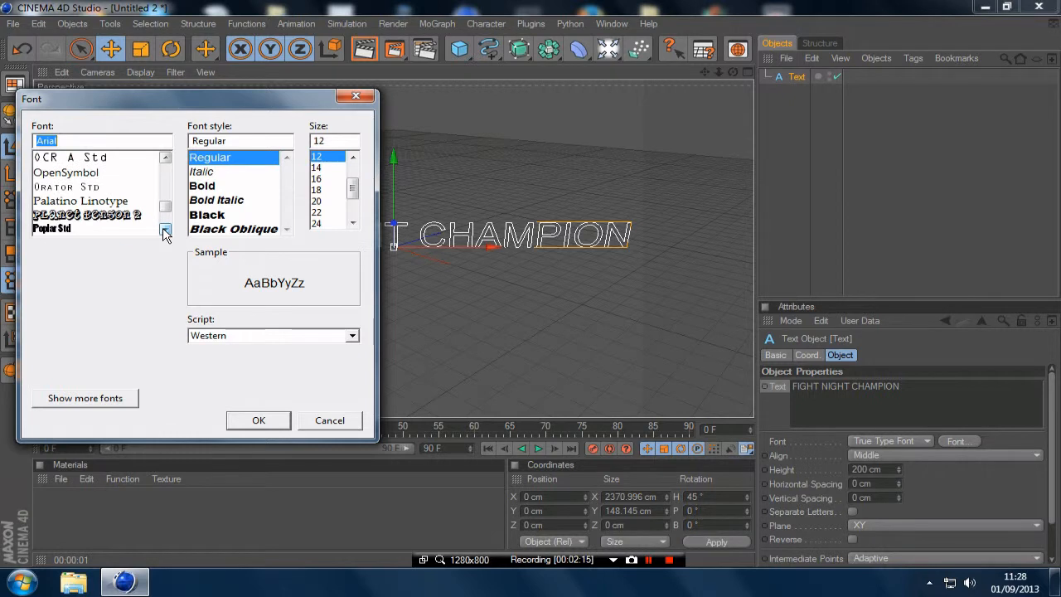
pyautogui.click(164, 231)
pyautogui.click(164, 231)
pyautogui.click(164, 231)
pyautogui.click(164, 231)
pyautogui.click(164, 231)
pyautogui.click(164, 231)
pyautogui.click(164, 231)
pyautogui.click(164, 231)
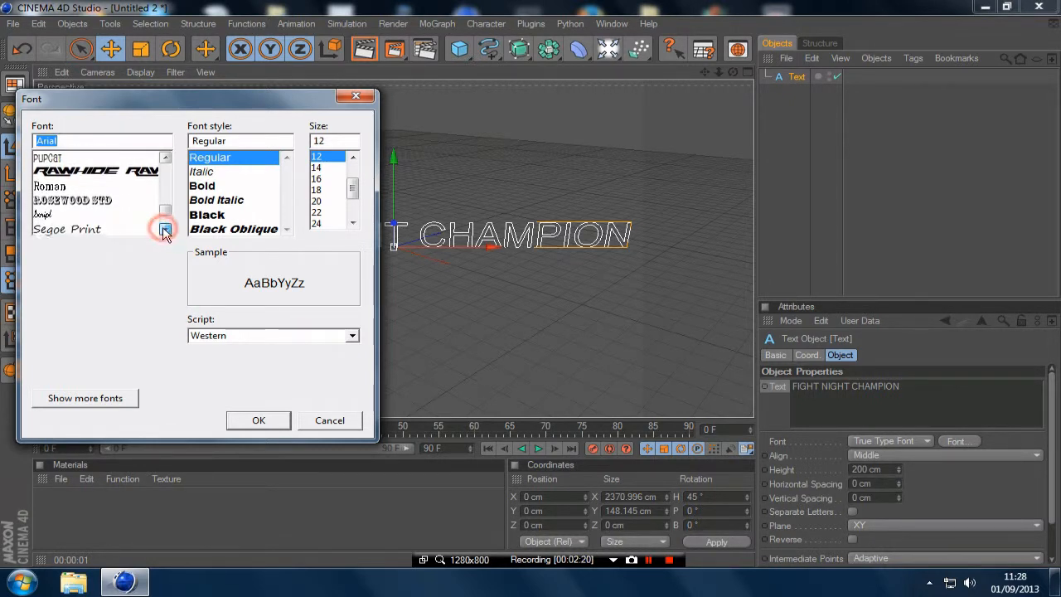
pyautogui.click(164, 231)
pyautogui.click(164, 232)
pyautogui.click(164, 231)
pyautogui.click(164, 231)
pyautogui.scroll(-1, 115, 220)
pyautogui.click(91, 157)
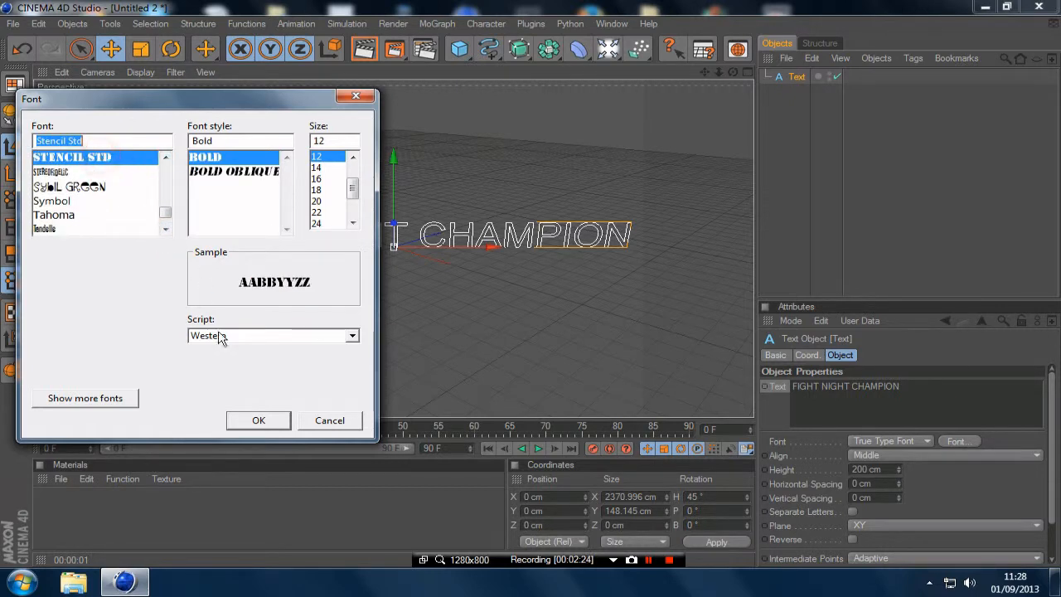
pyautogui.click(247, 418)
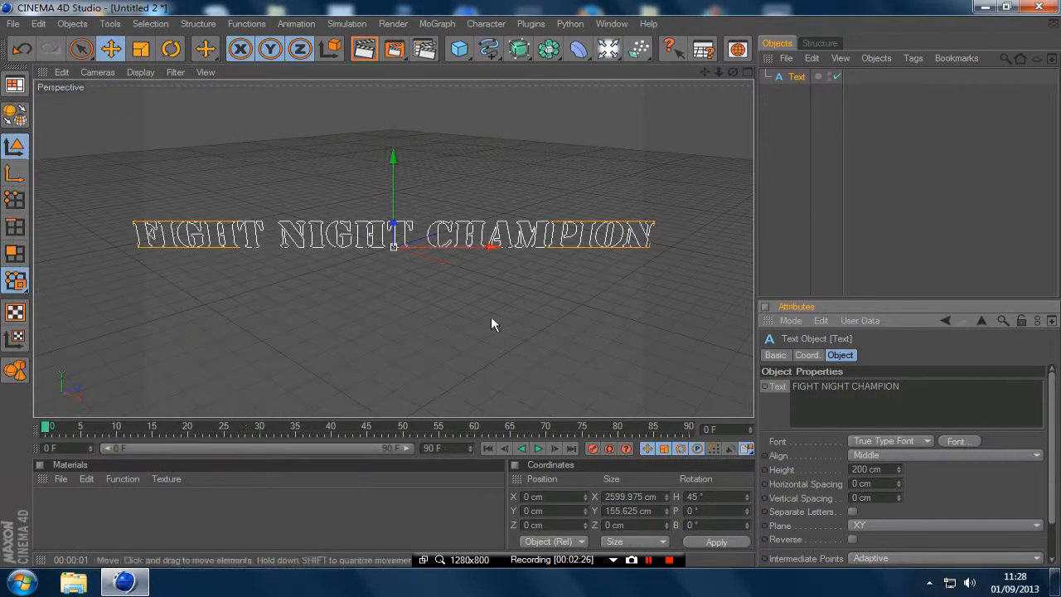
# - Set the text object's height to 180 cm
pyautogui.doubleClick(866, 469)
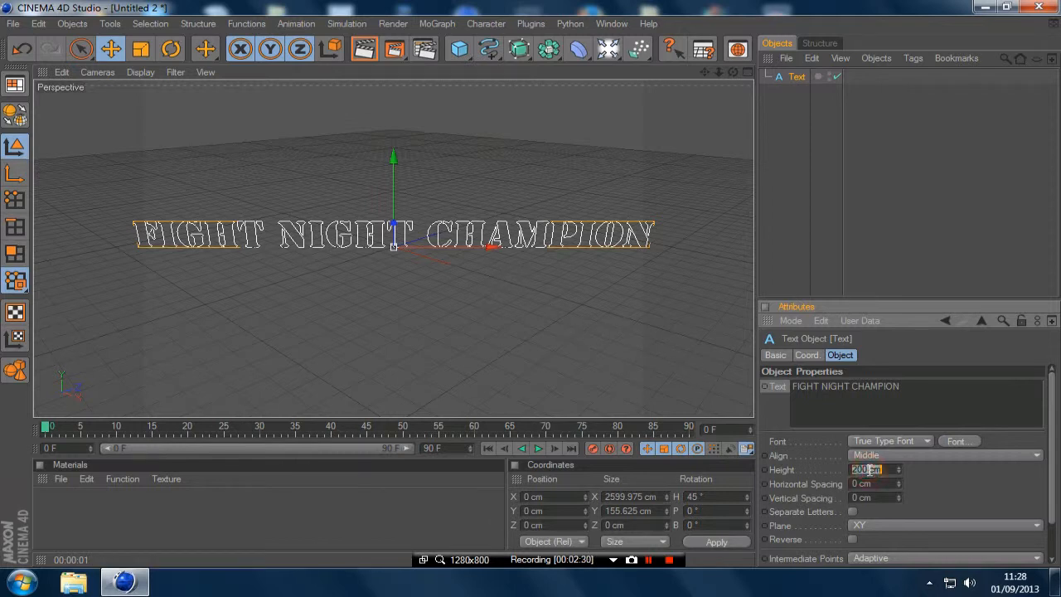
pyautogui.write('180')
pyautogui.press('Return')
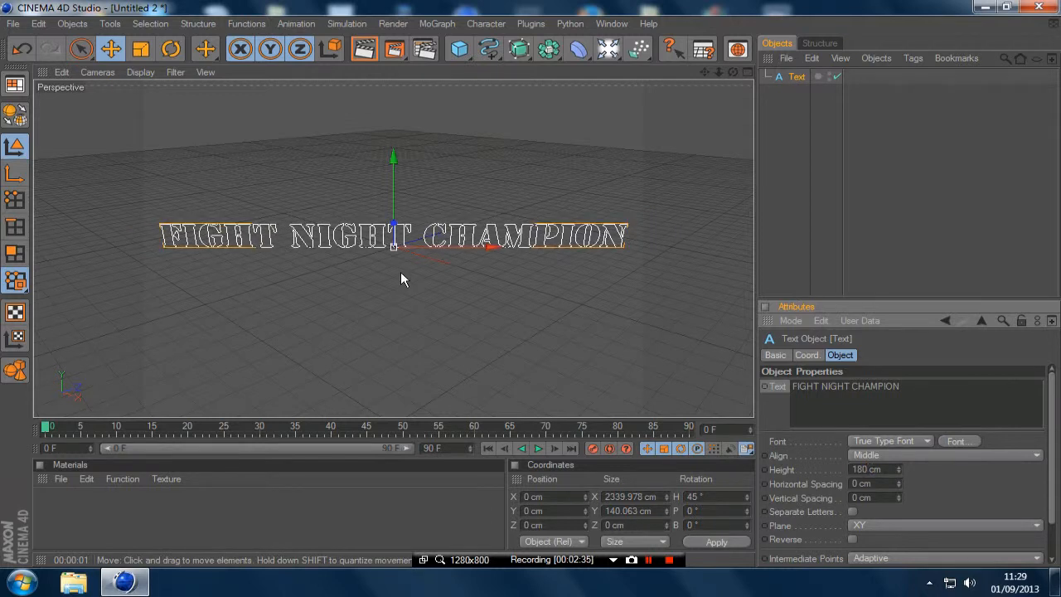
# - Render the active view to preview the unextruded text, and return to the editor view with the text object selected
pyautogui.scroll(4, 400, 274)
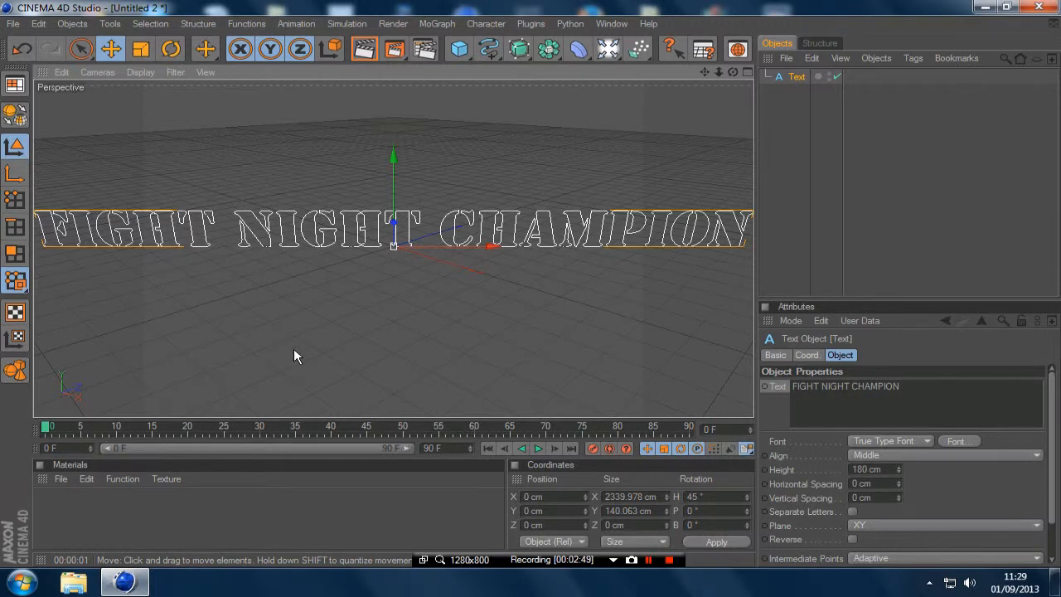
pyautogui.scroll(-3, 294, 352)
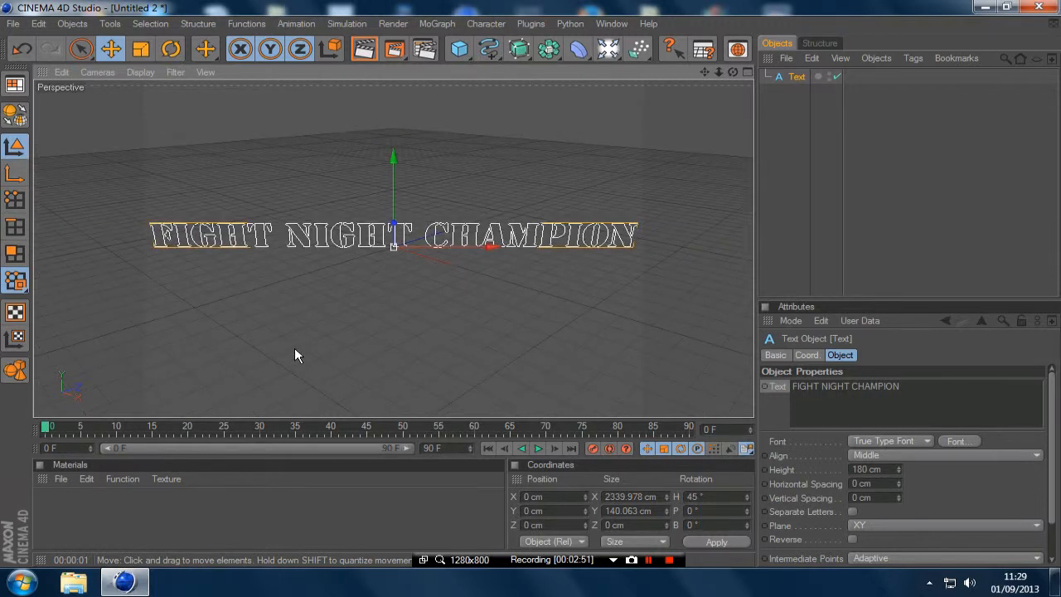
pyautogui.click(364, 51)
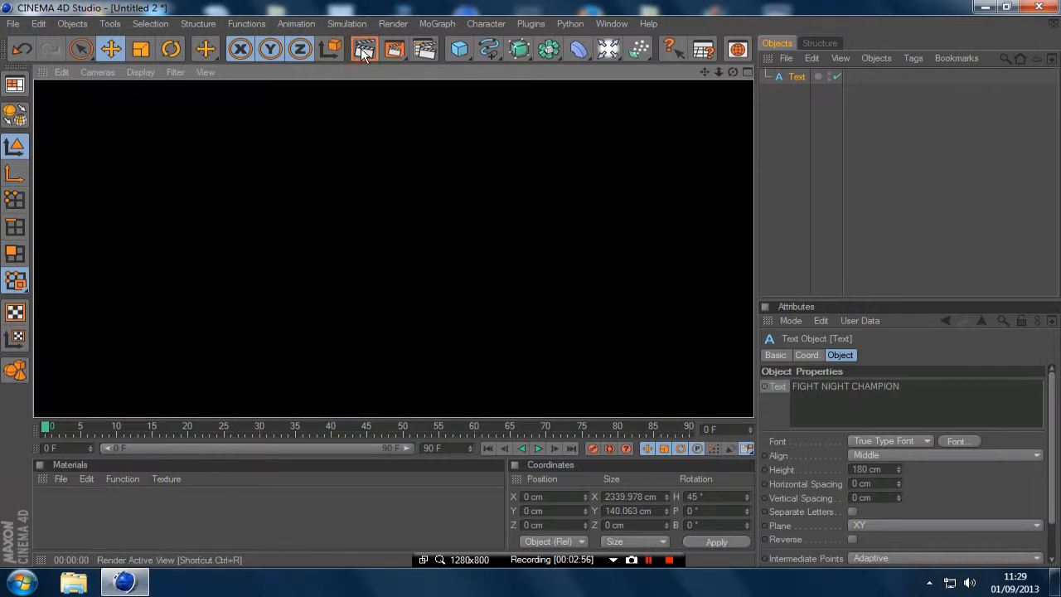
pyautogui.click(363, 51)
pyautogui.click(451, 201)
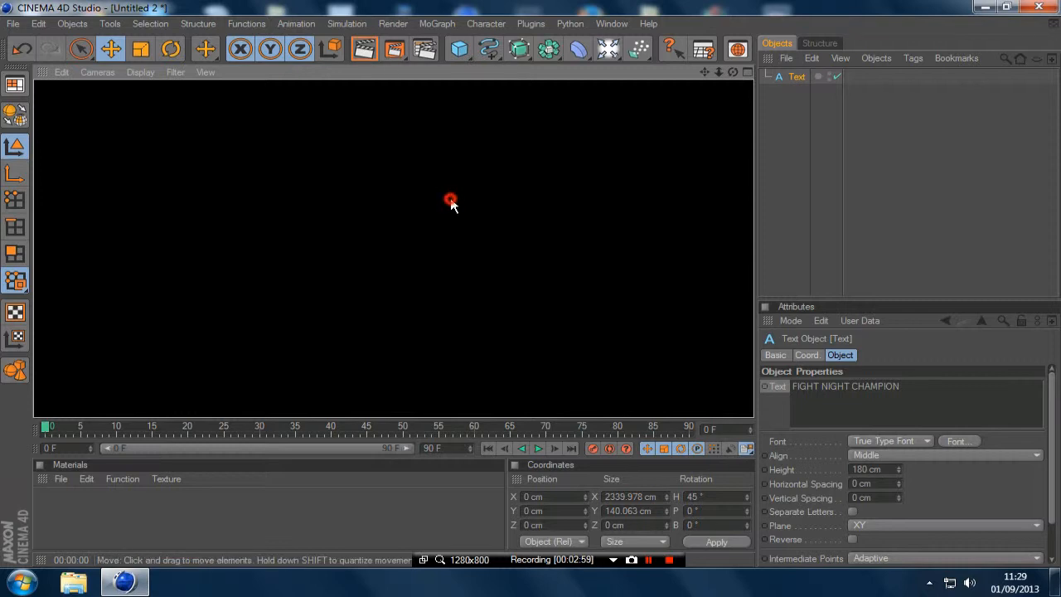
pyautogui.click(798, 77)
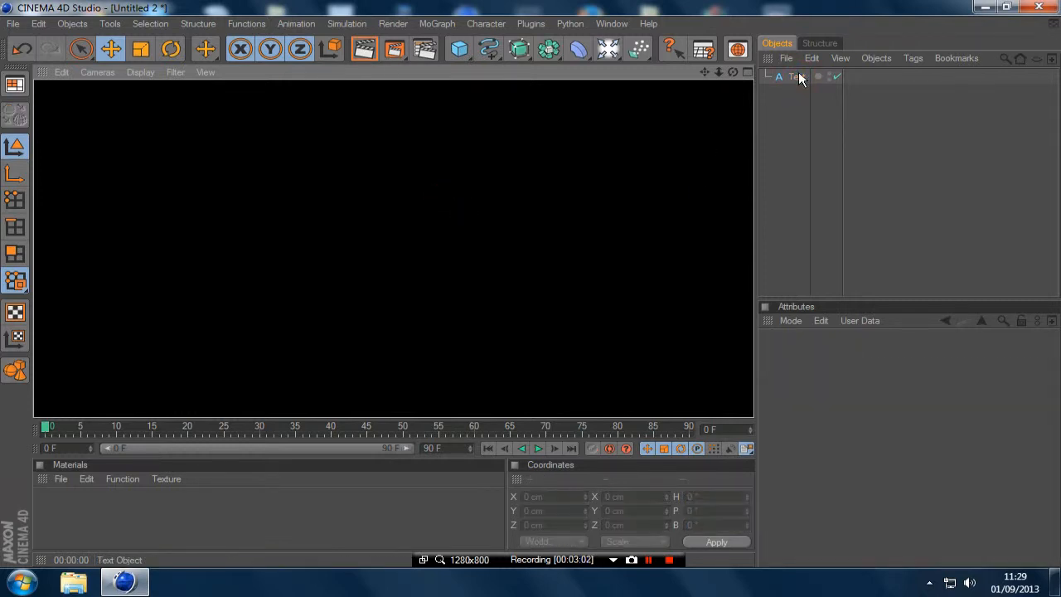
pyautogui.click(795, 76)
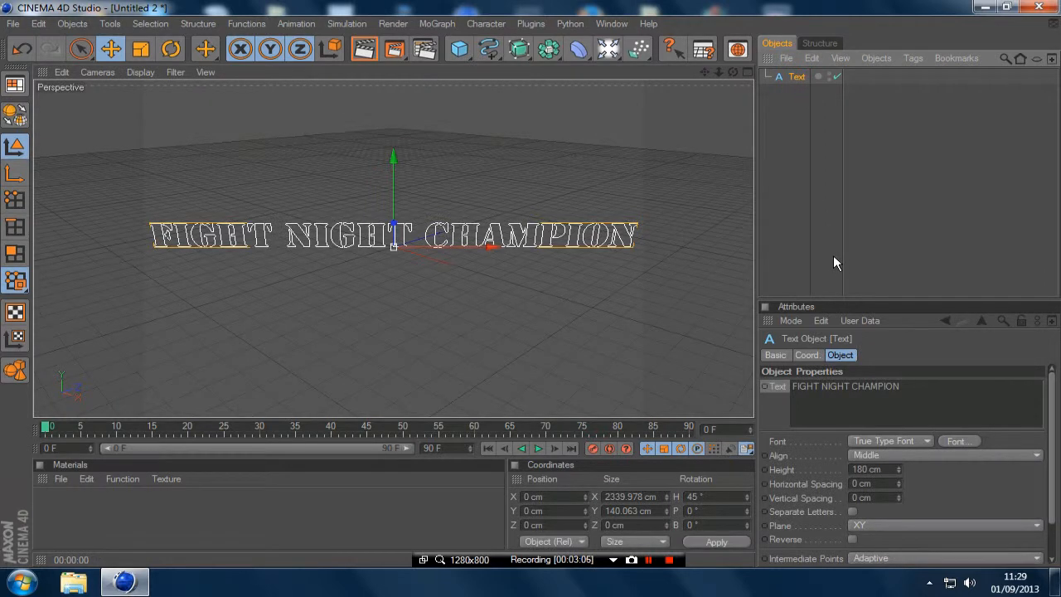
# - Add an Extrude NURBS object and make the text spline its child
pyautogui.click(517, 49)
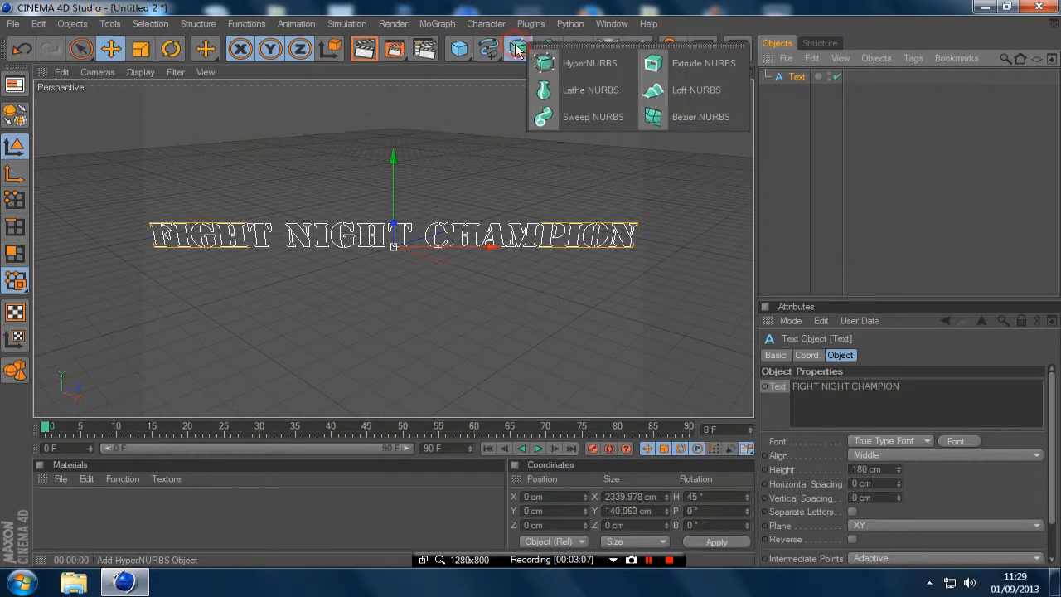
pyautogui.click(673, 64)
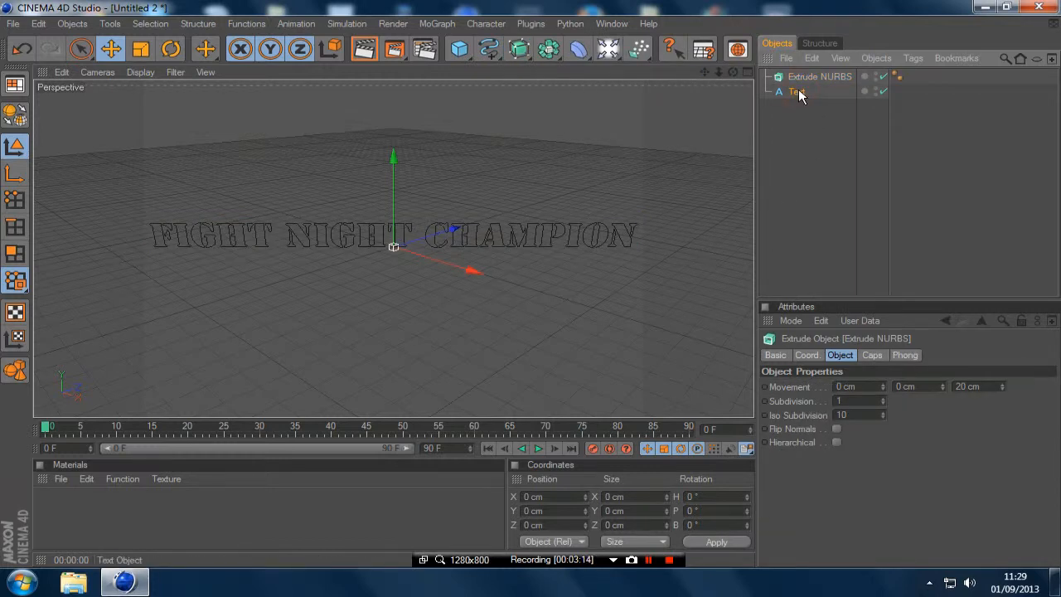
pyautogui.moveTo(798, 89)
pyautogui.mouseDown()
pyautogui.moveTo(821, 85)
pyautogui.moveTo(810, 77)
pyautogui.mouseUp()
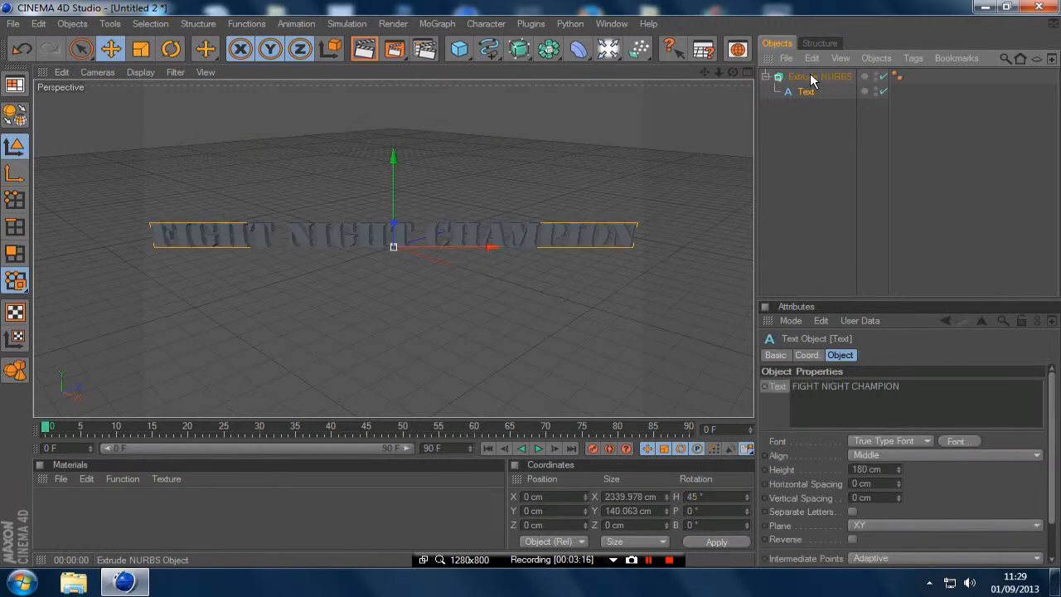
# - Render the active view to preview the extruded text, and return to the editor view
pyautogui.click(366, 52)
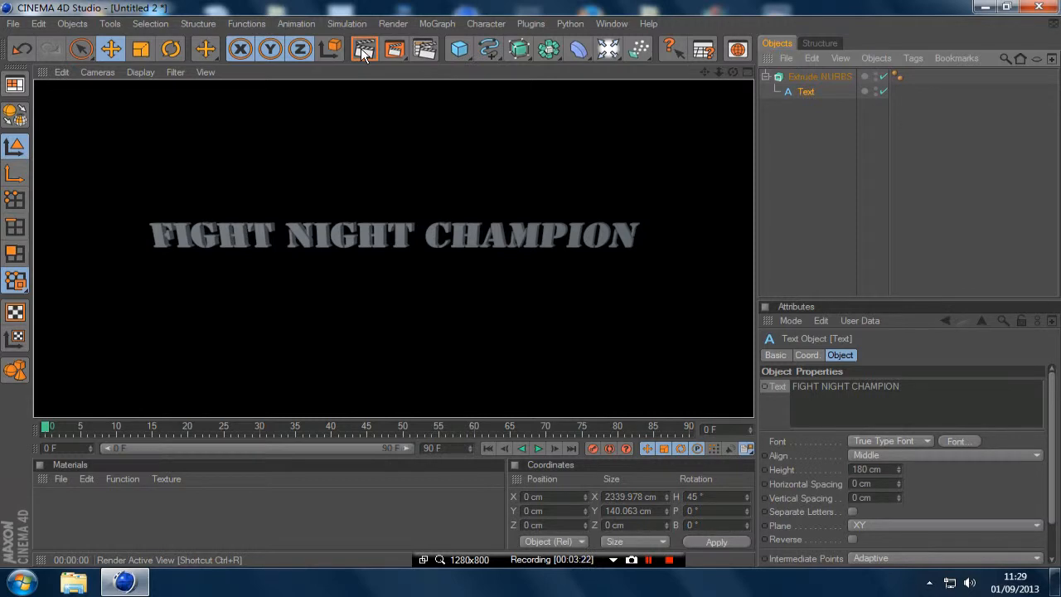
pyautogui.click(364, 52)
pyautogui.click(494, 189)
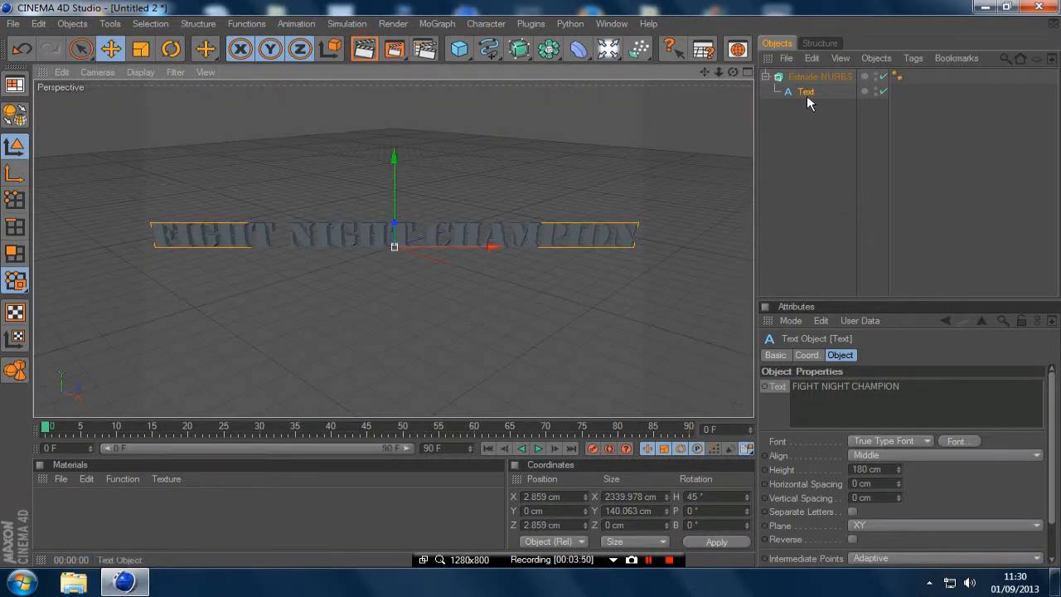
# - Create a new material and open it in the Material Editor
pyautogui.click(56, 478)
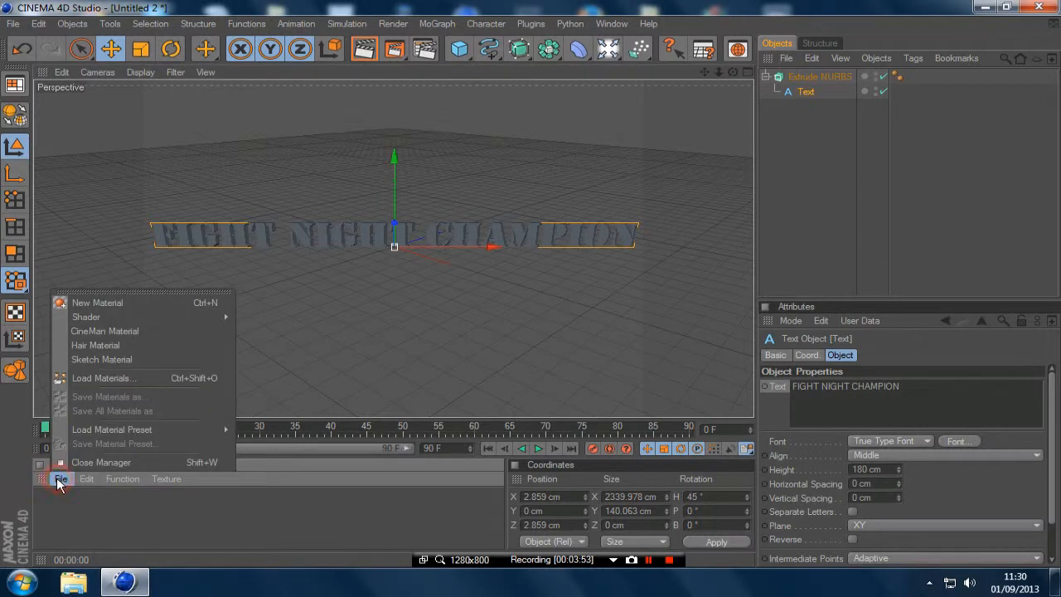
pyautogui.click(85, 303)
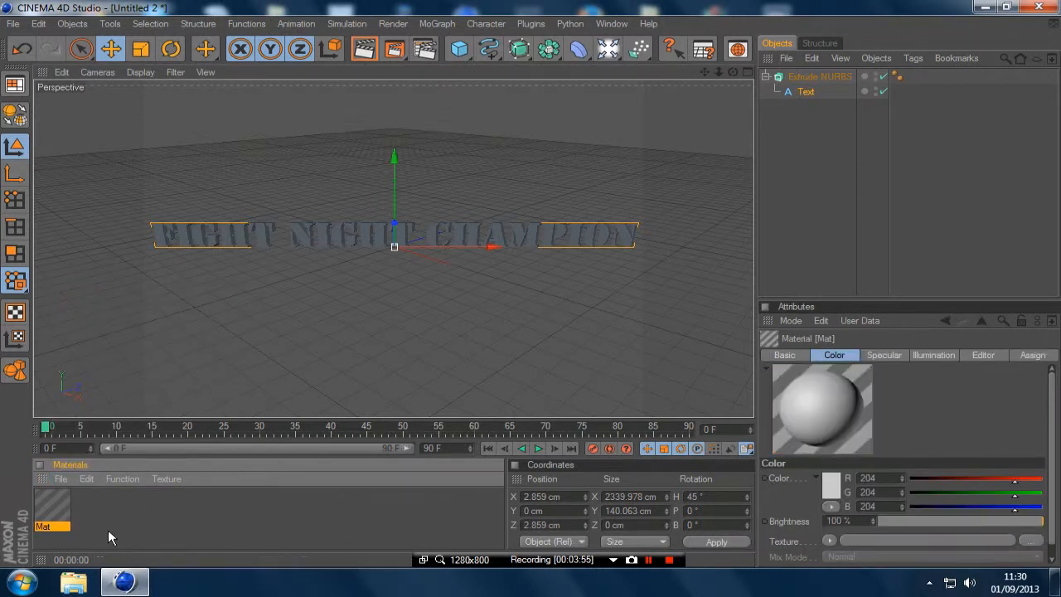
pyautogui.doubleClick(46, 500)
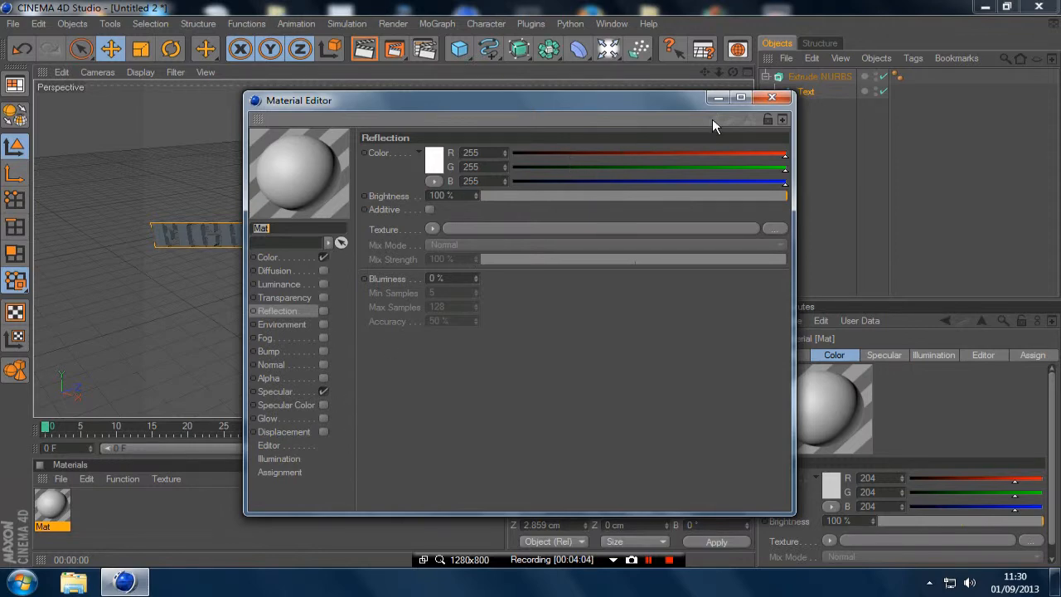
# - Close the Material Editor and set the material's color to red with RGB 180, 22, 22
pyautogui.click(774, 98)
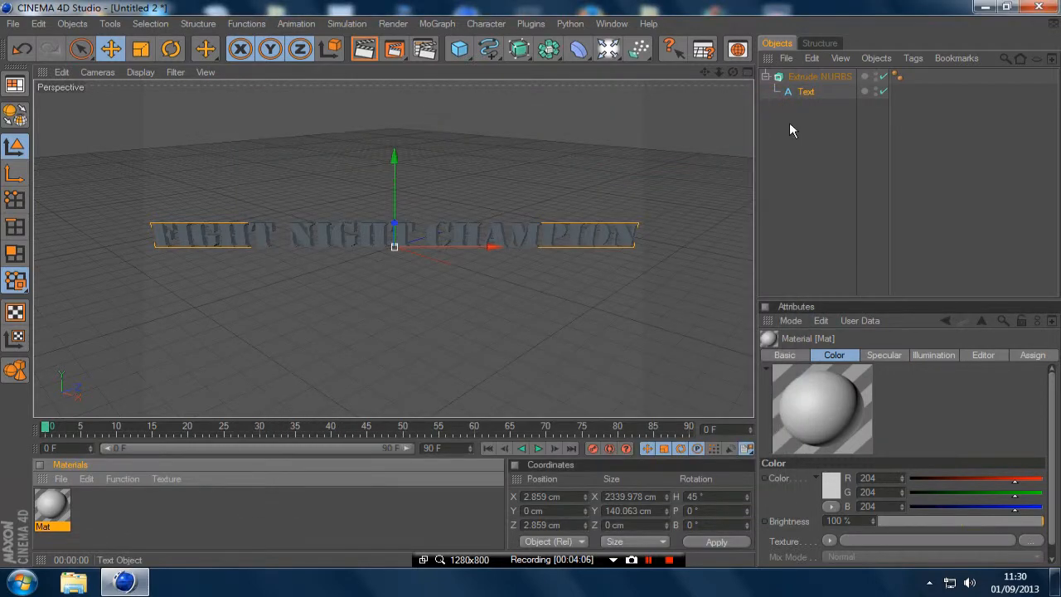
pyautogui.click(829, 490)
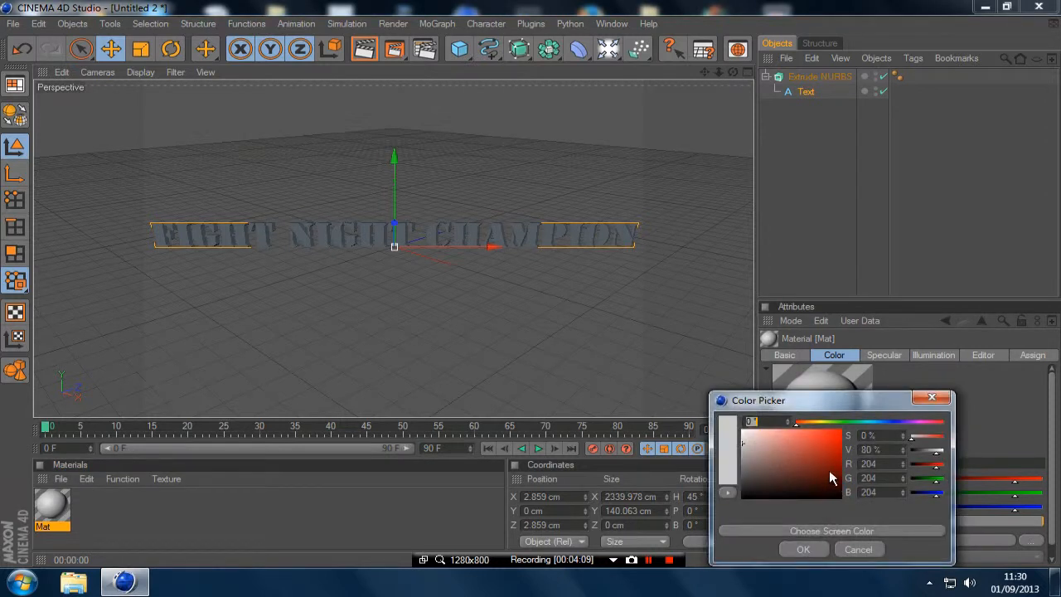
pyautogui.click(828, 448)
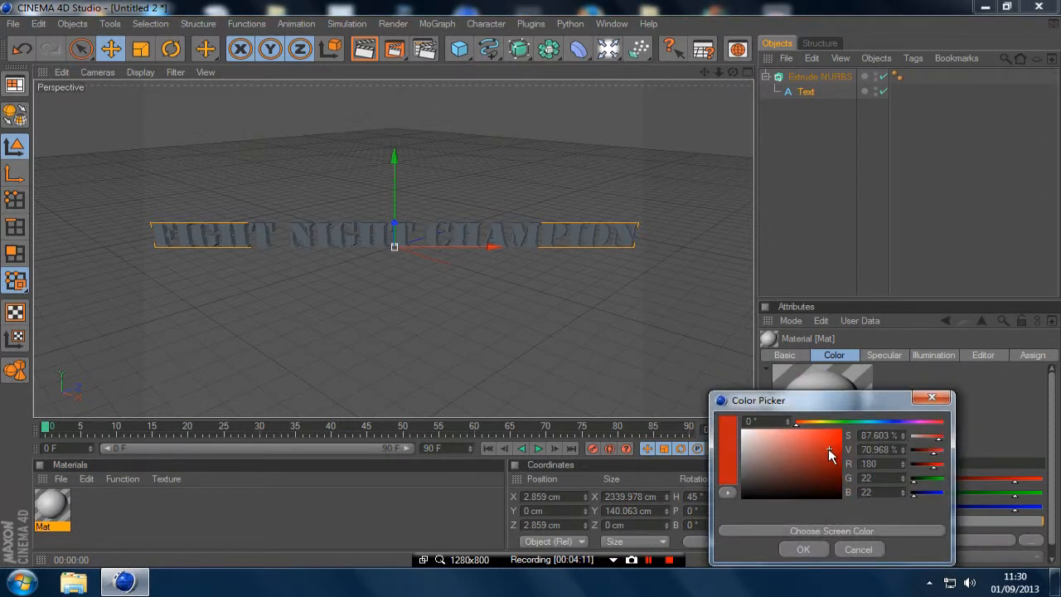
pyautogui.click(802, 549)
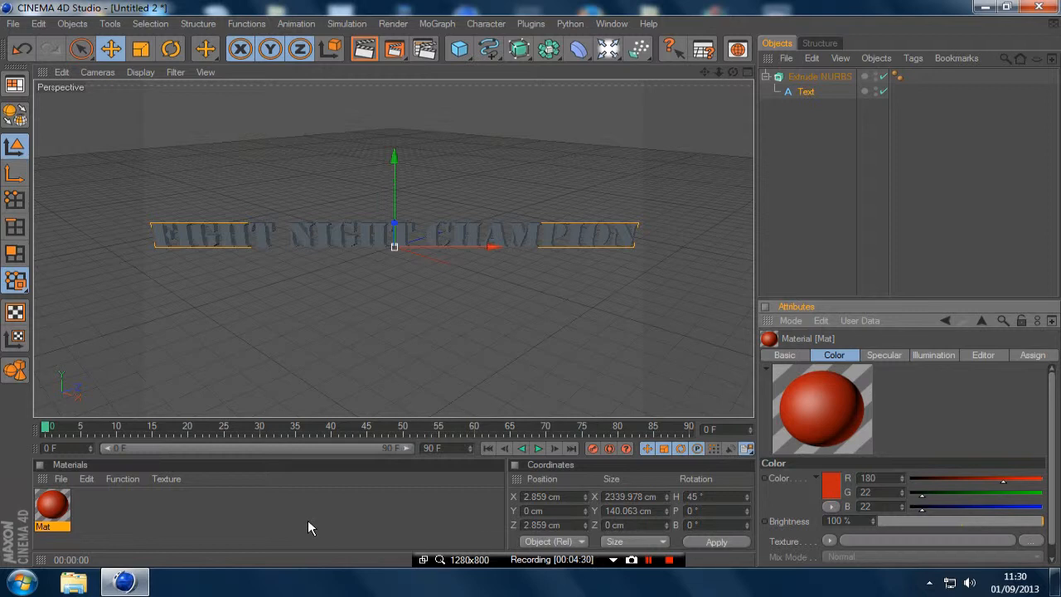
# - Apply the red material to the Extrude NURBS object and render the active view to preview the colored text
pyautogui.moveTo(48, 512); pyautogui.dragTo(823, 77)
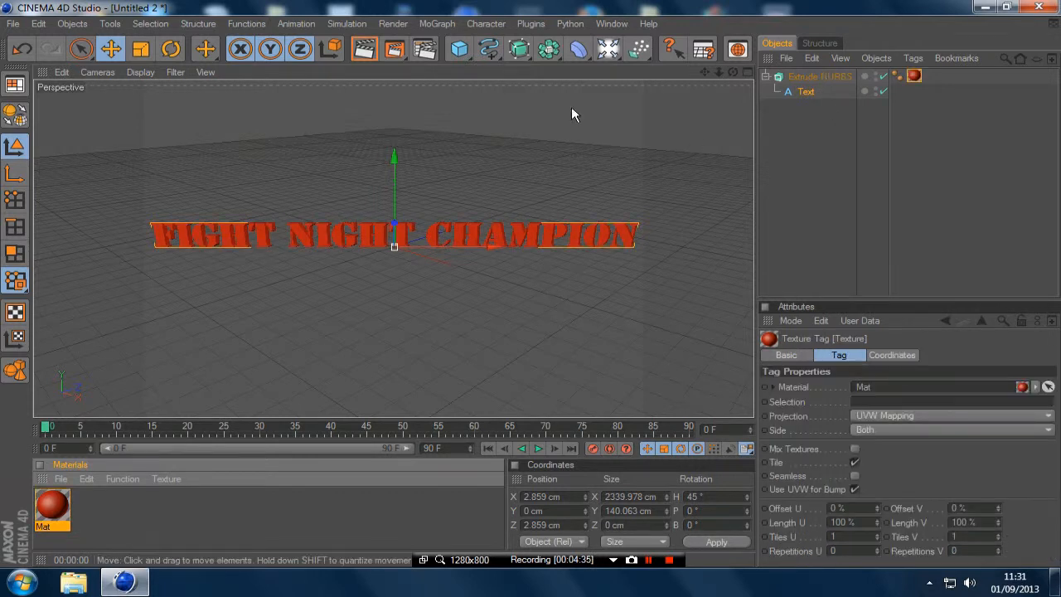
pyautogui.click(364, 49)
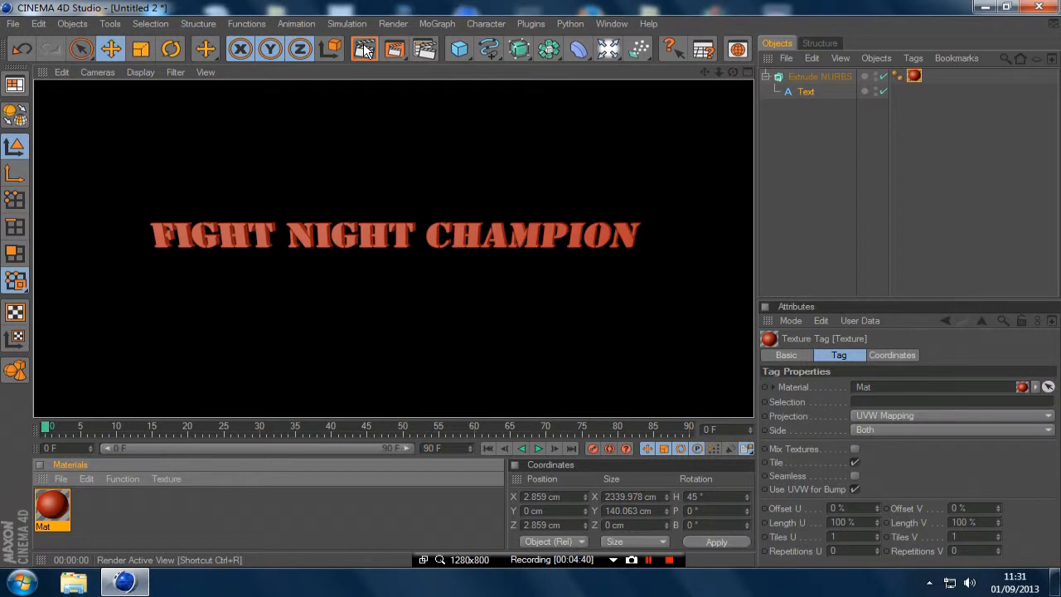
pyautogui.click(381, 157)
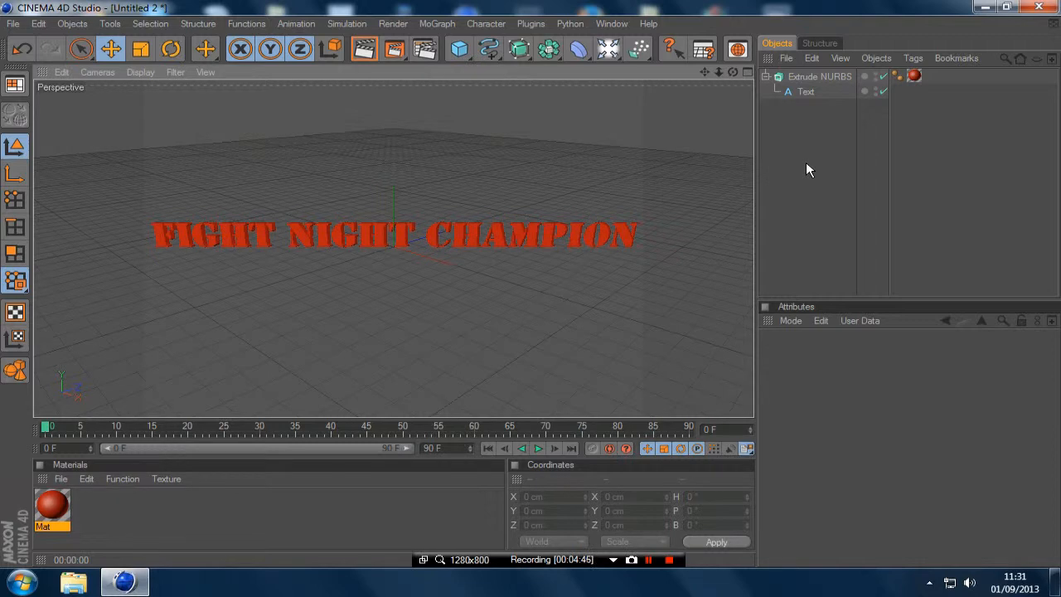
pyautogui.click(459, 49)
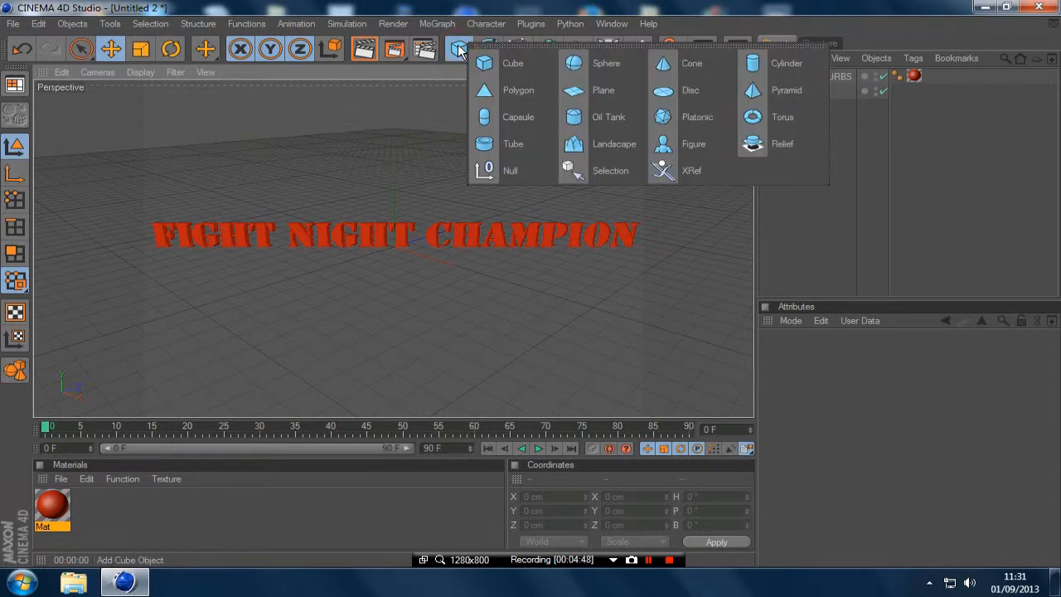
pyautogui.click(577, 89)
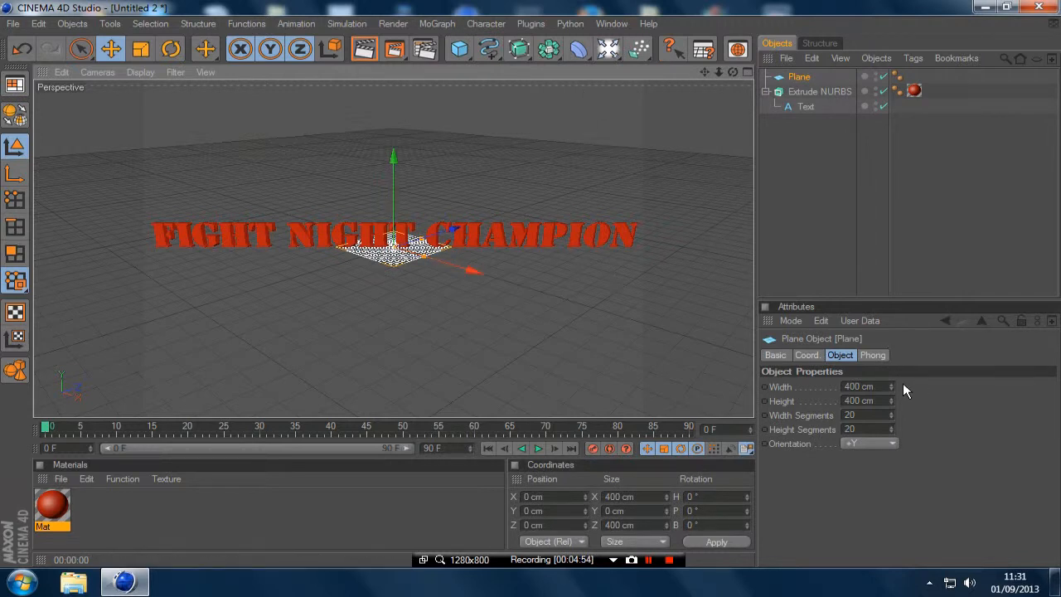
pyautogui.doubleClick(860, 386)
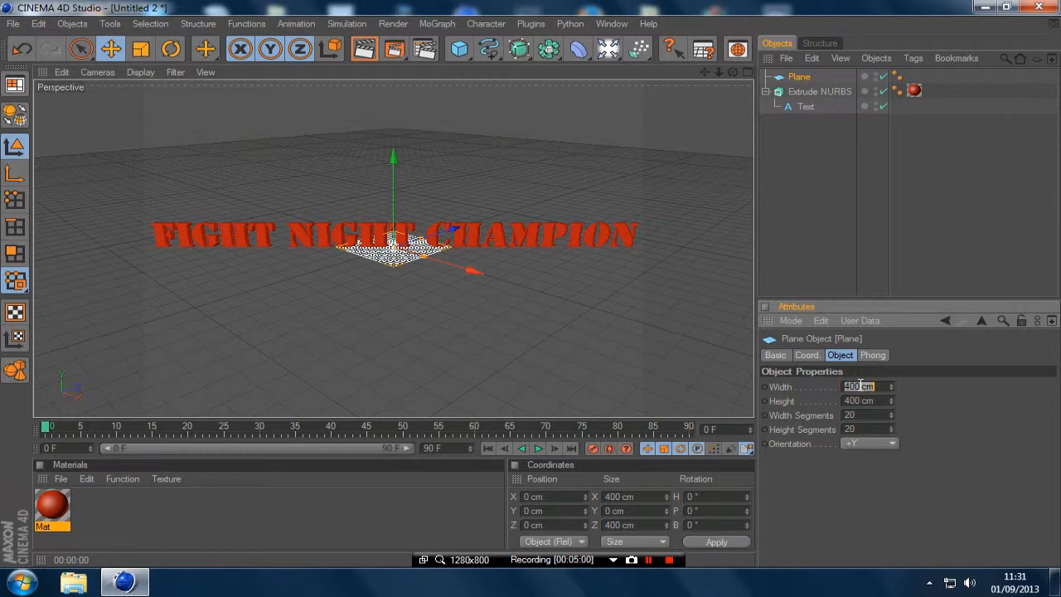
pyautogui.write('99999999')
pyautogui.press('Return')
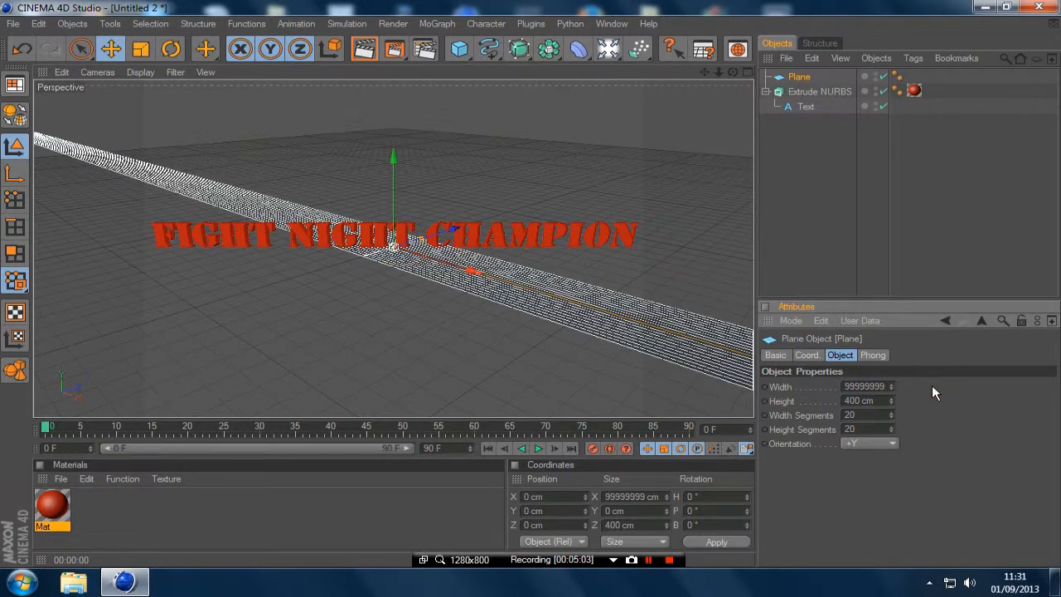
pyautogui.click(849, 401)
pyautogui.write('9999999999')
pyautogui.click(949, 401)
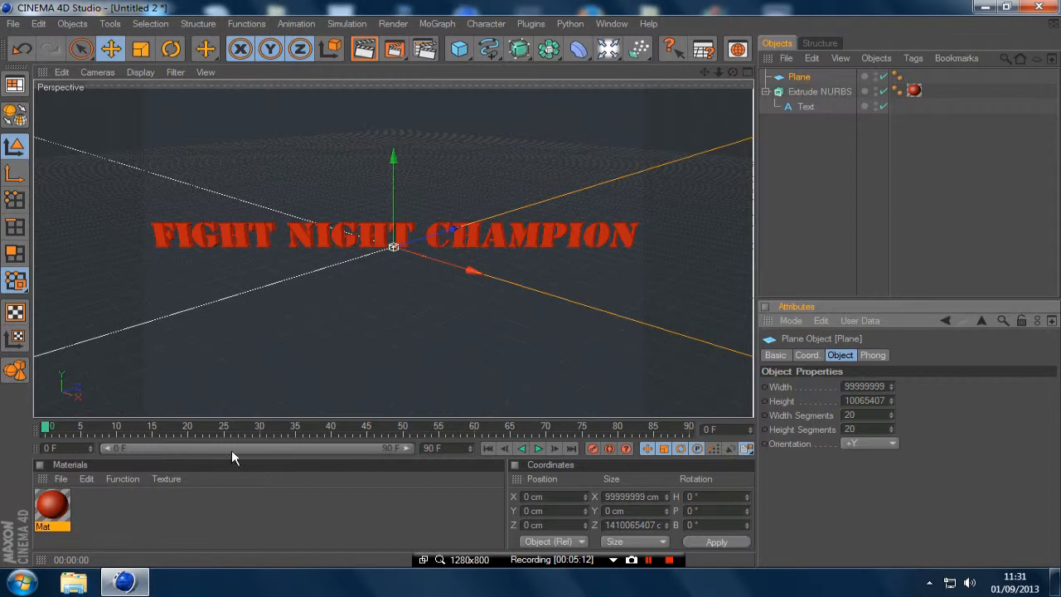
# - Create a second material with Reflection enabled and its reflection brightness set to 40%
pyautogui.click(61, 479)
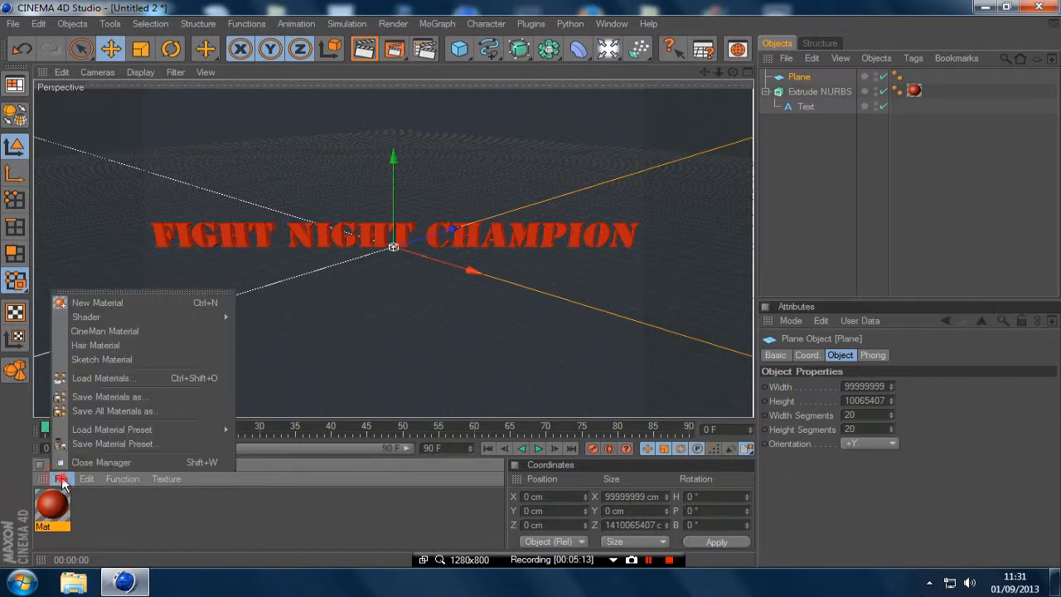
pyautogui.click(96, 302)
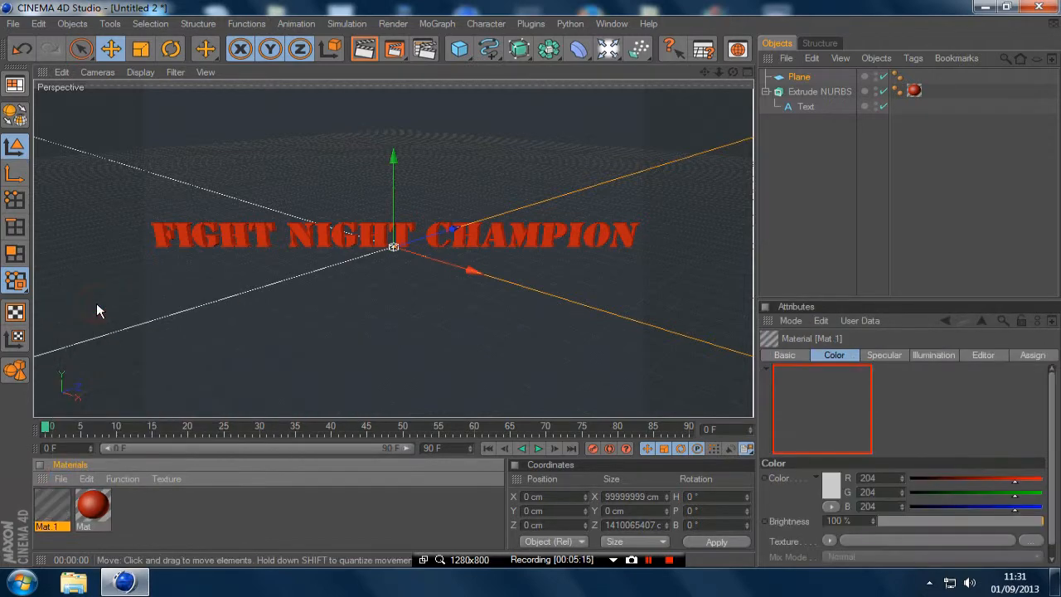
pyautogui.doubleClick(52, 504)
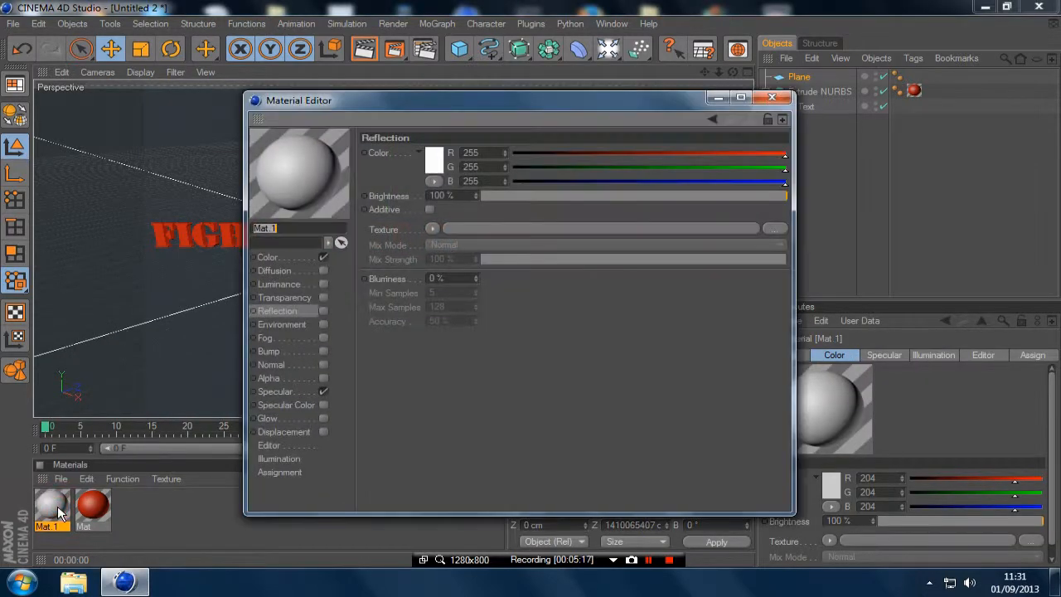
pyautogui.click(323, 312)
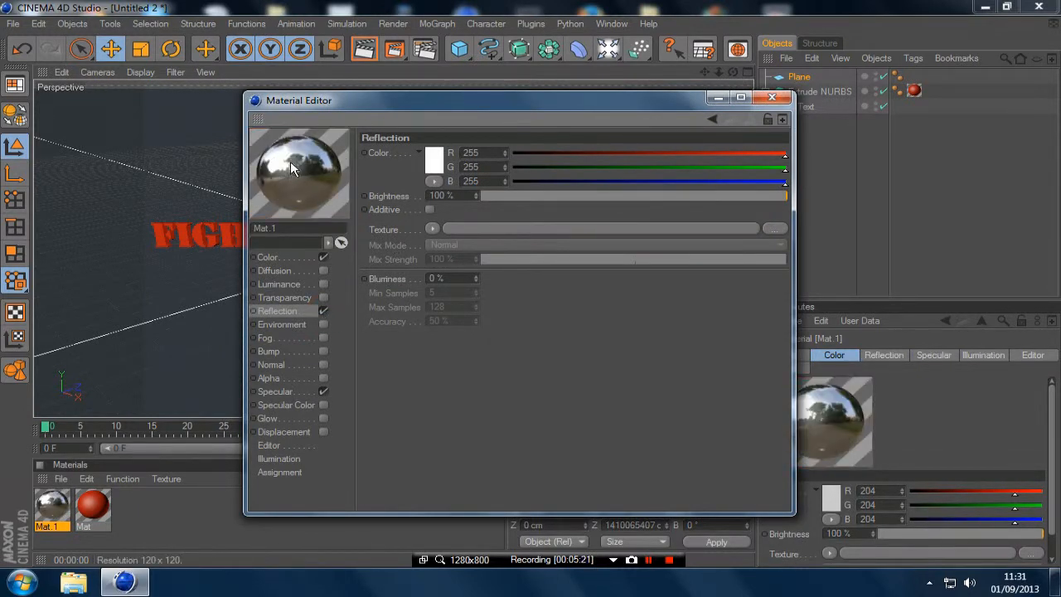
pyautogui.click(630, 196)
pyautogui.moveTo(627, 195); pyautogui.dragTo(604, 197)
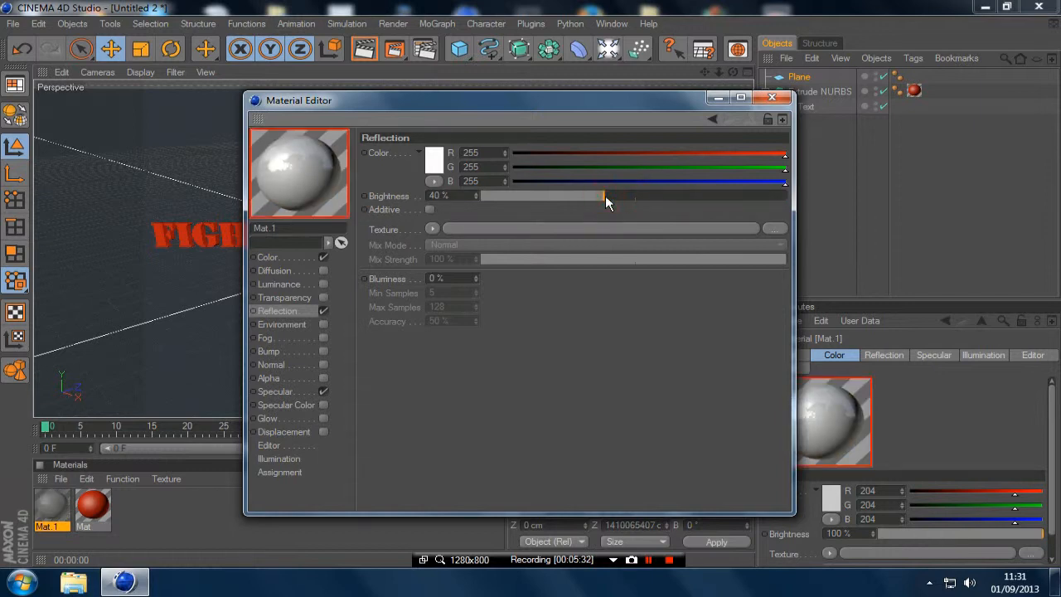
pyautogui.click(771, 99)
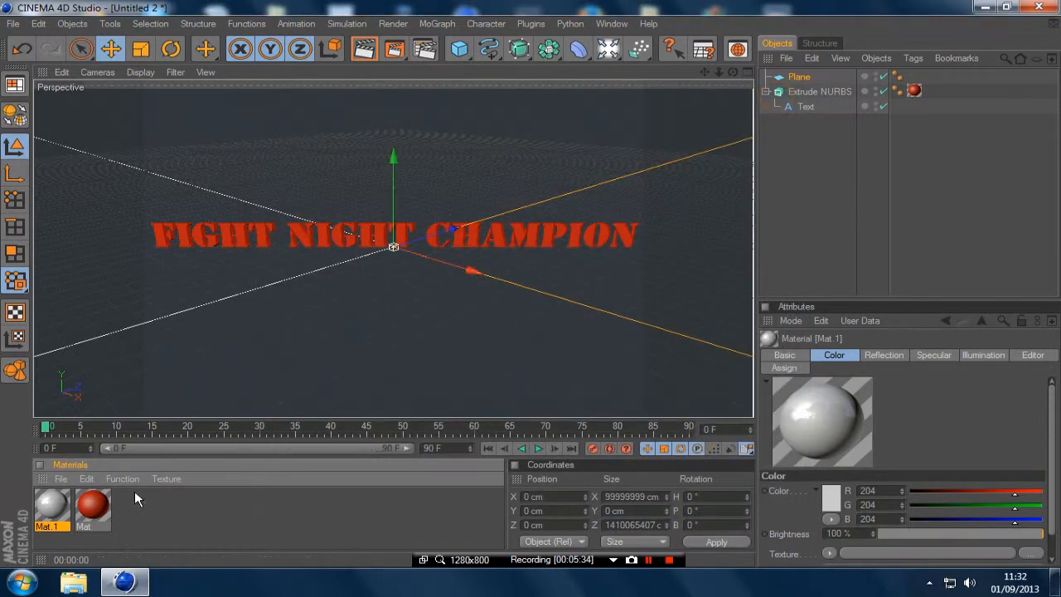
# - Set the reflective material's color to dark red with RGB 82, 12, 12
pyautogui.click(831, 498)
pyautogui.click(824, 475)
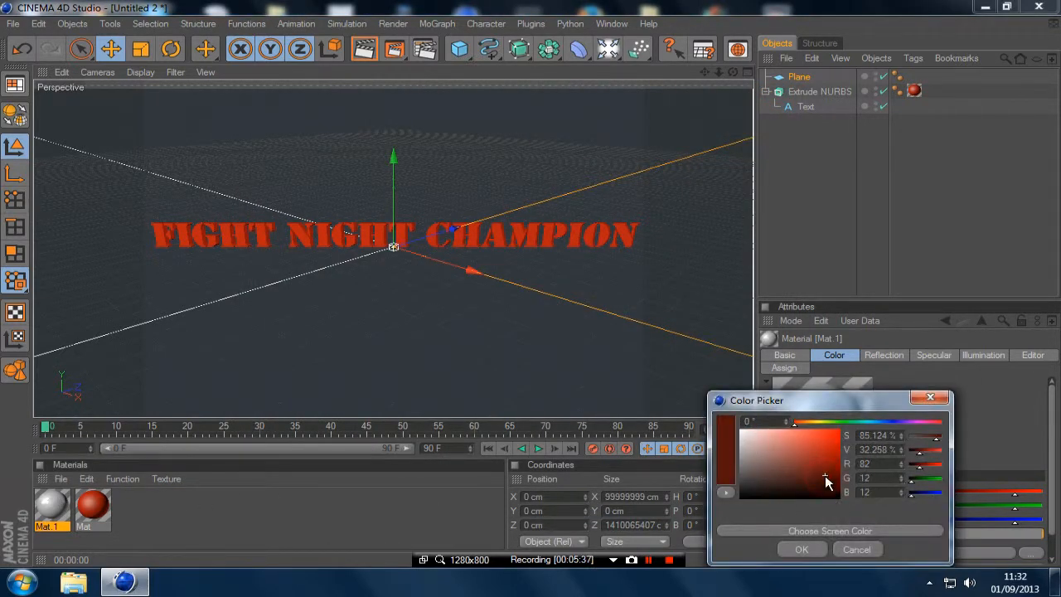
pyautogui.click(803, 549)
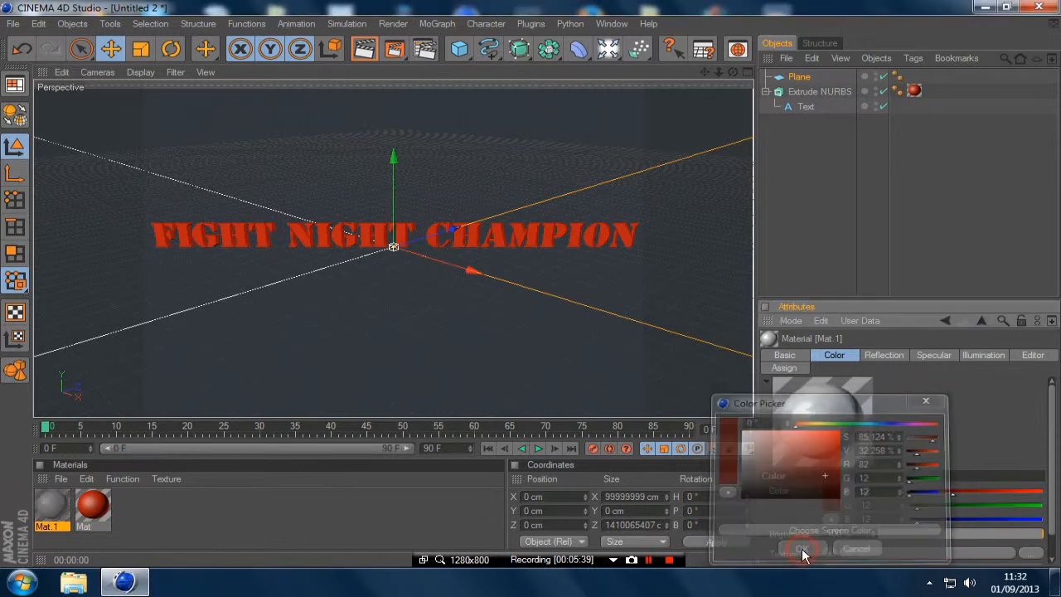
# - Apply the dark red reflective material to the plane and render the active view to preview the floor reflection
pyautogui.moveTo(55, 507); pyautogui.dragTo(804, 81)
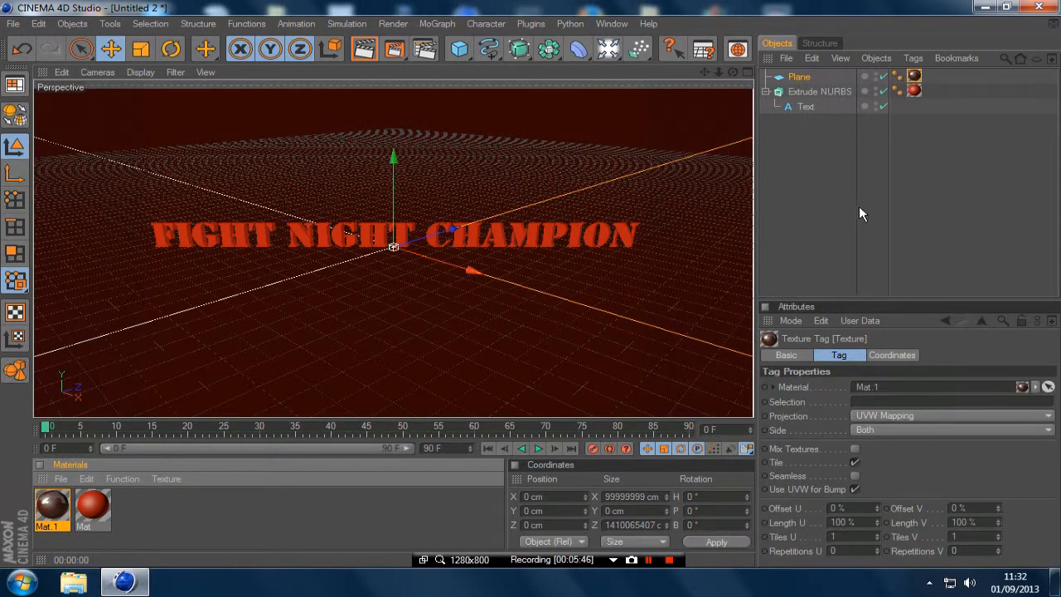
pyautogui.click(374, 52)
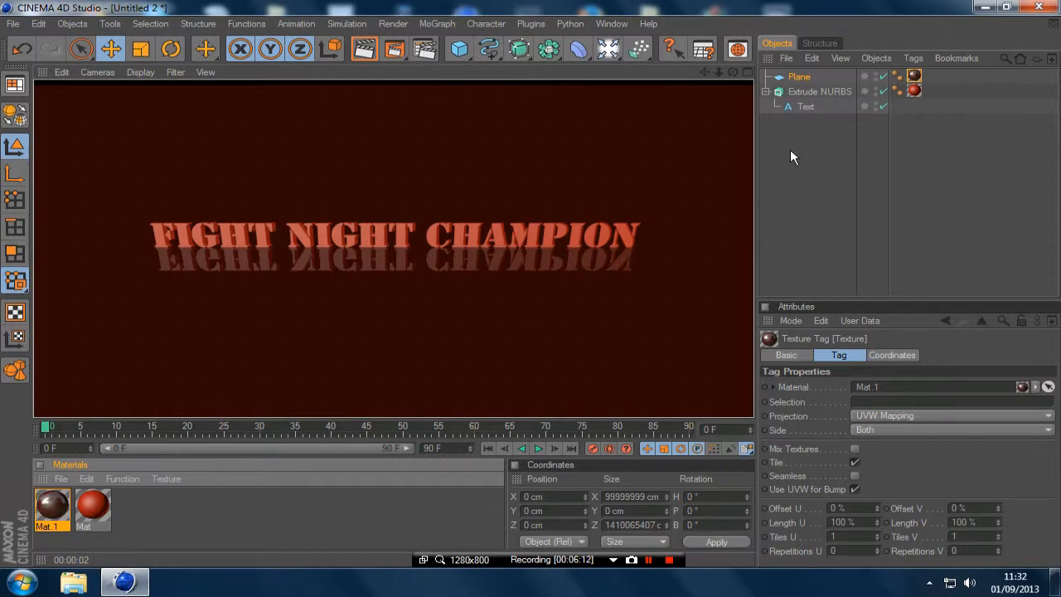
# - Set the Extrude NURBS start cap to Fillet Cap with a 7 cm radius
pyautogui.click(801, 91)
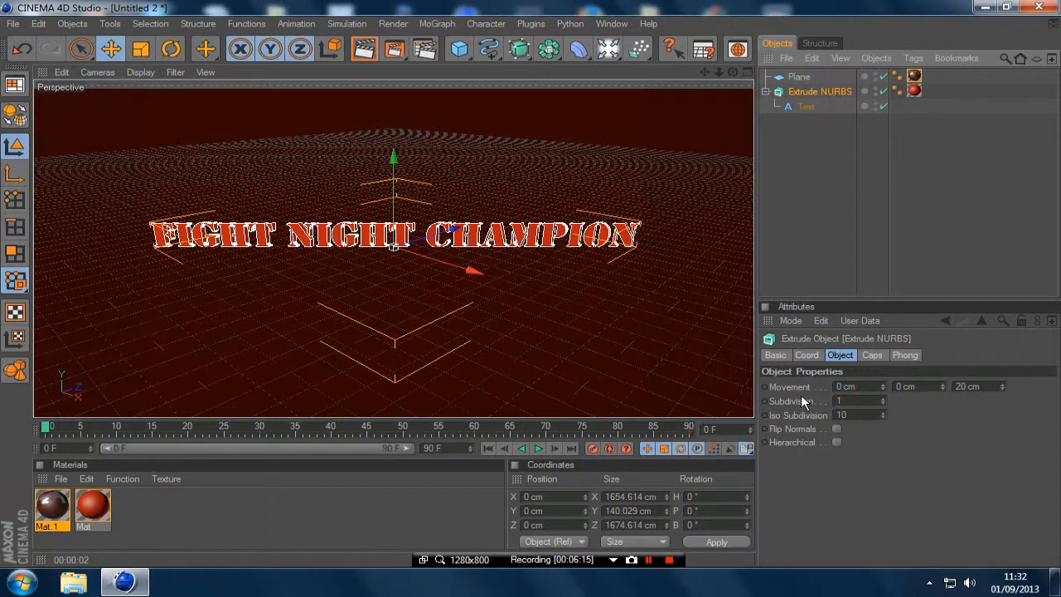
pyautogui.click(872, 355)
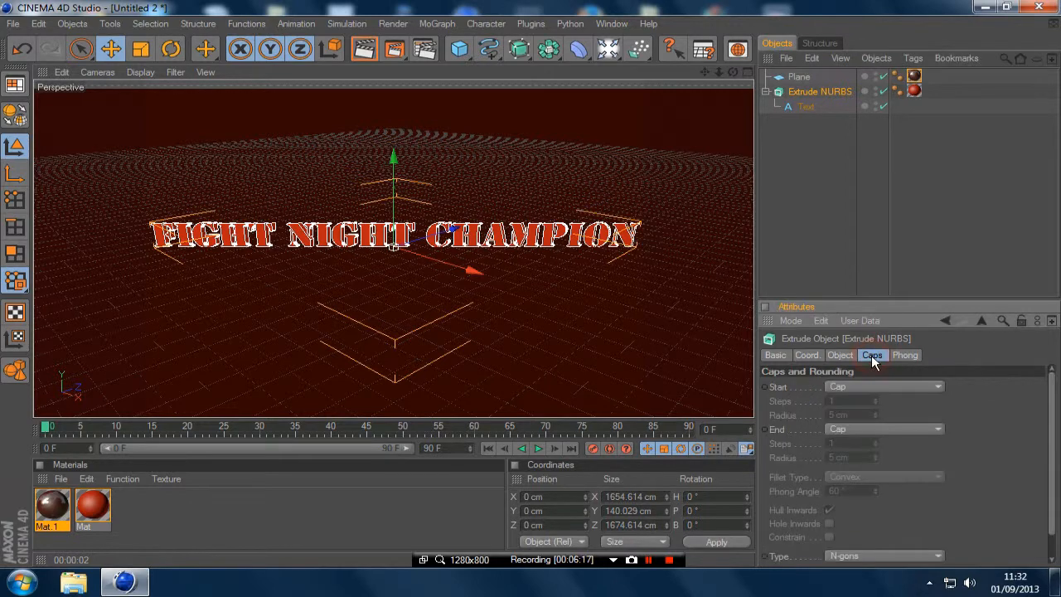
pyautogui.click(942, 389)
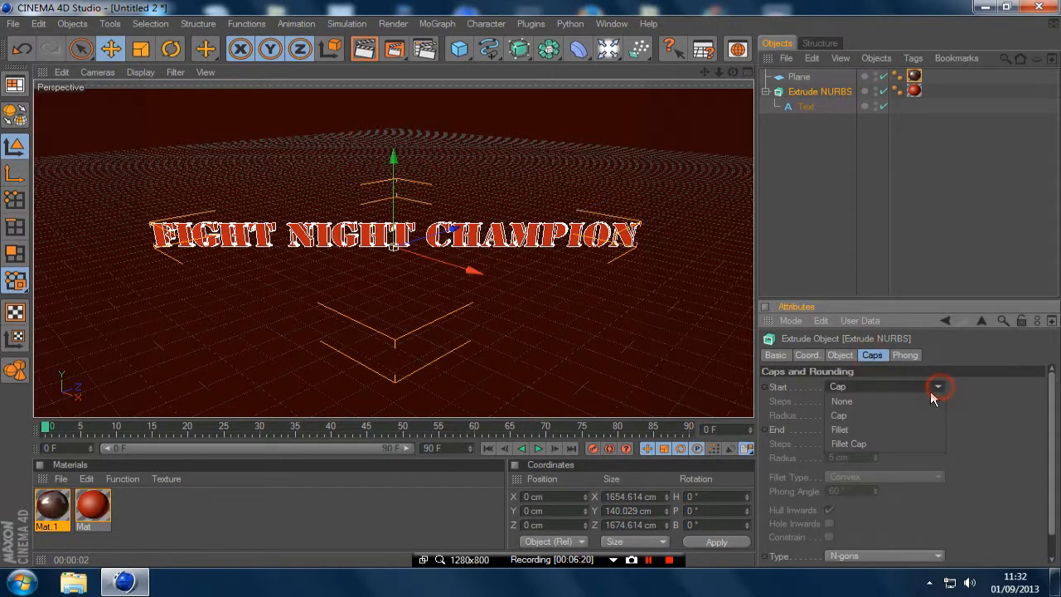
pyautogui.click(852, 442)
pyautogui.doubleClick(839, 414)
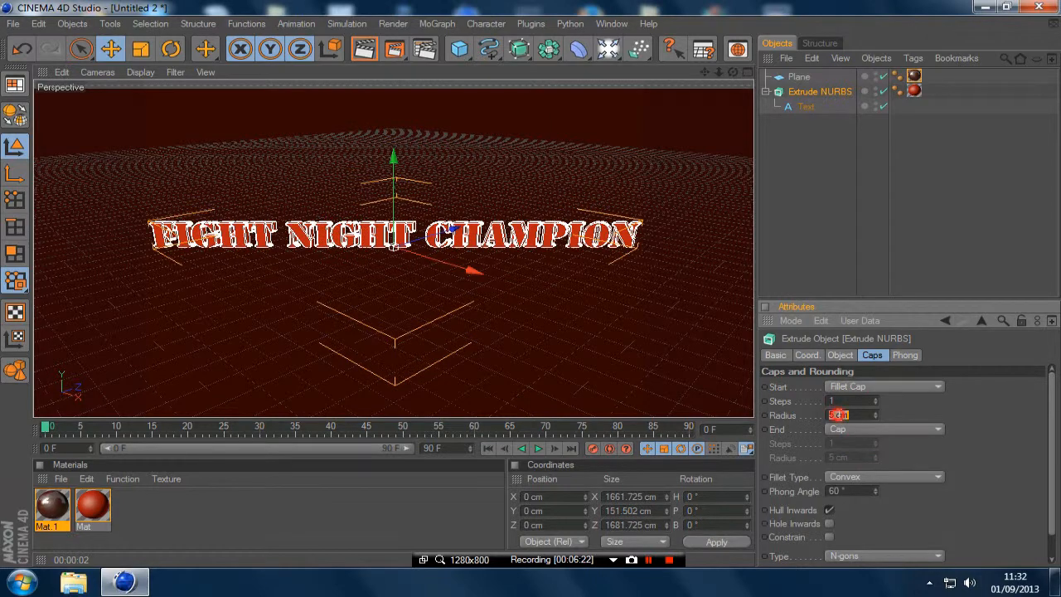
pyautogui.write('7')
pyautogui.press('Return')
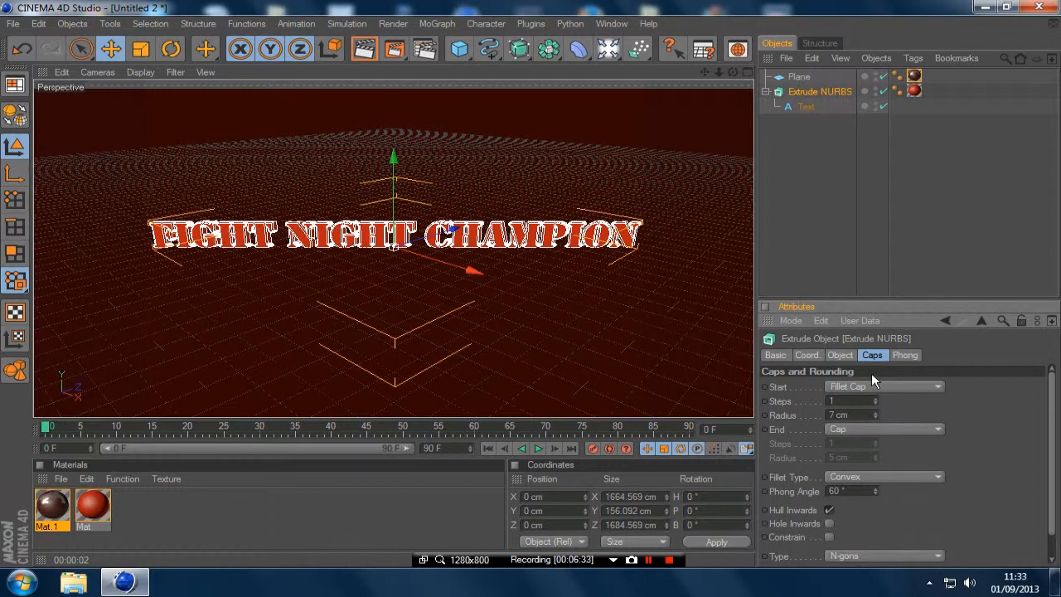
# - Enable the Hierarchical option on the Extrude NURBS object and render the active view
pyautogui.click(837, 357)
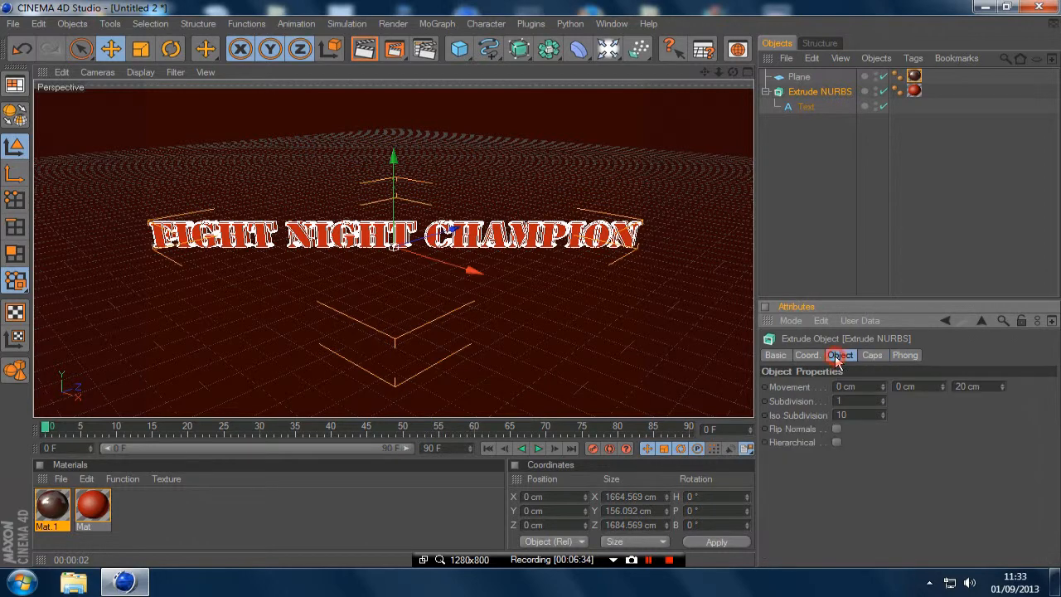
pyautogui.click(835, 442)
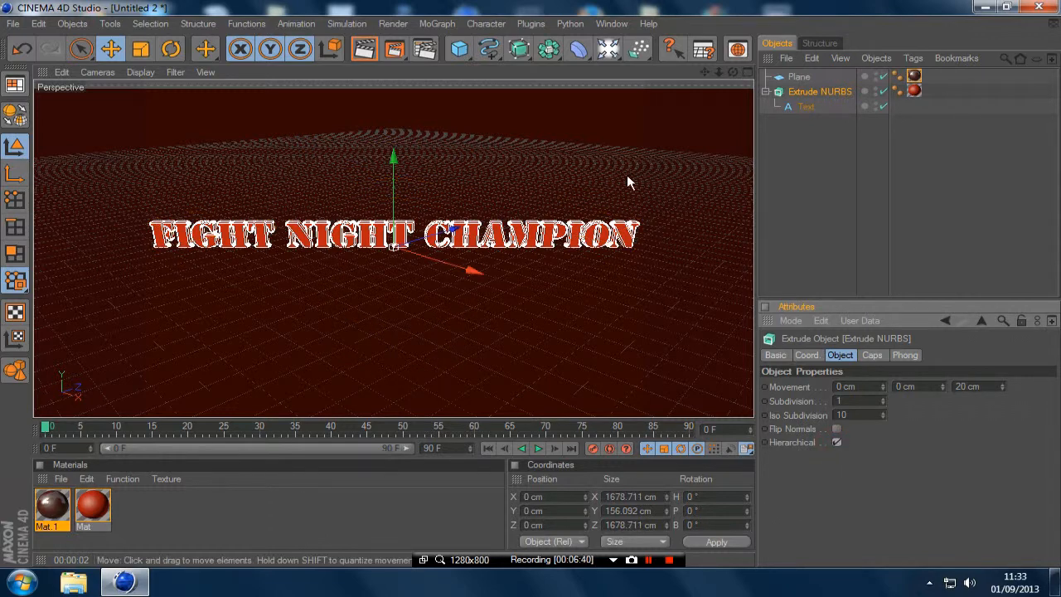
pyautogui.click(361, 53)
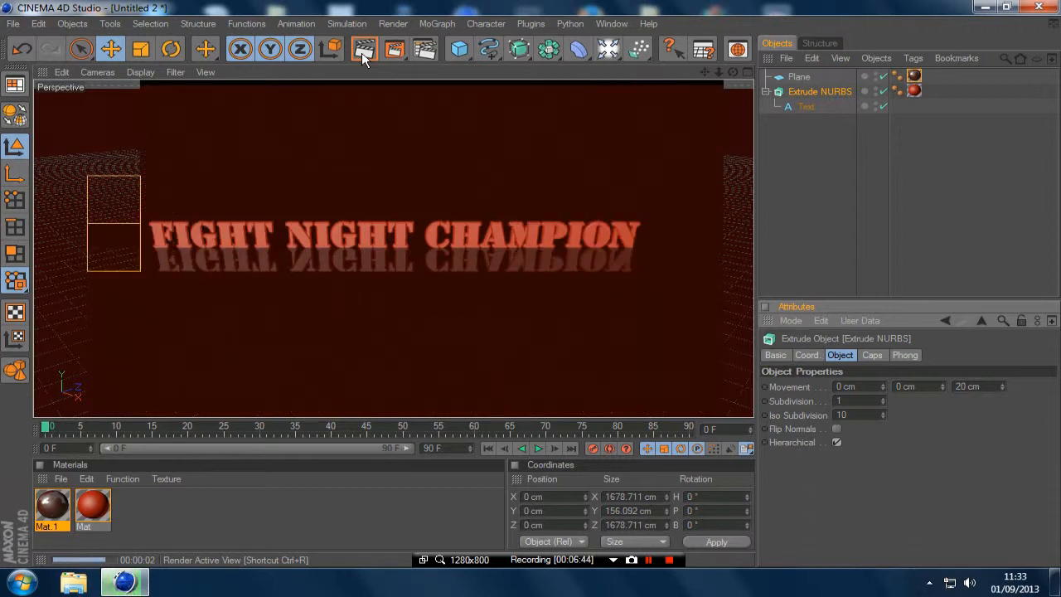
# - Render a close-up of the filleted text, and return to an editor view showing the whole text
pyautogui.scroll(4, 365, 254)
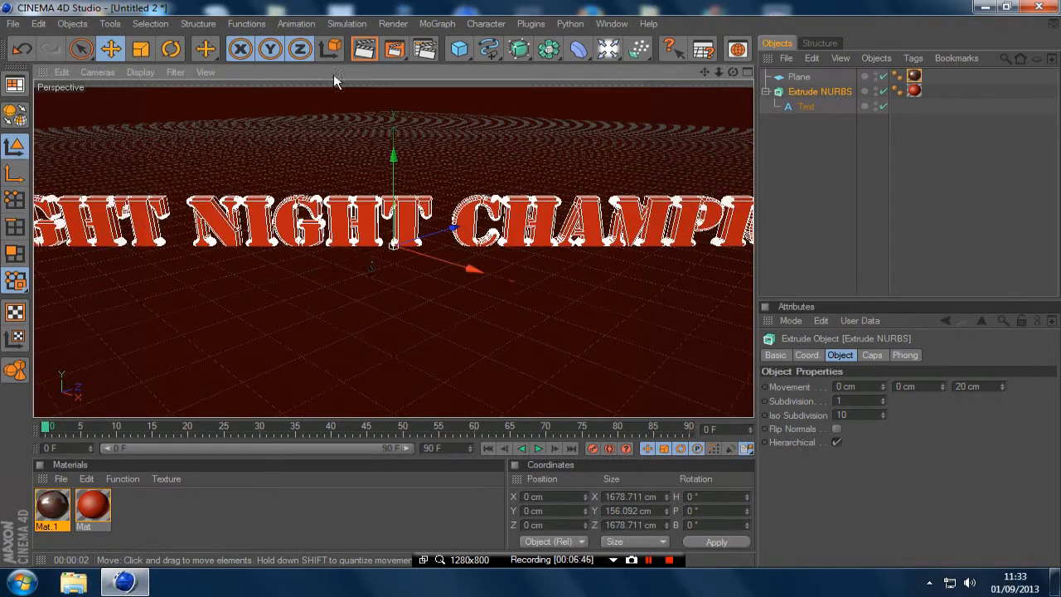
pyautogui.click(363, 42)
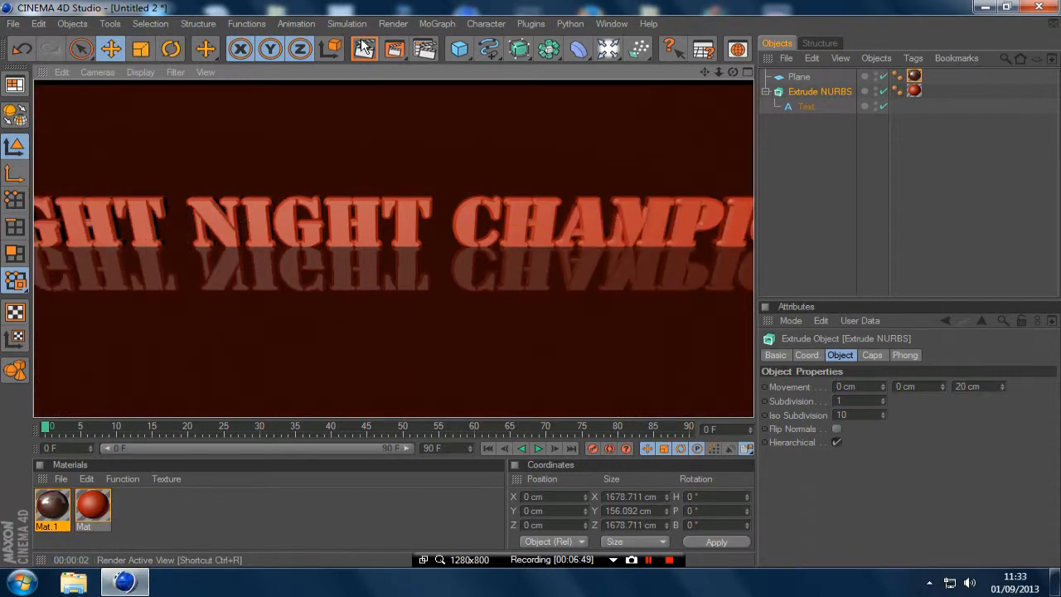
pyautogui.click(369, 141)
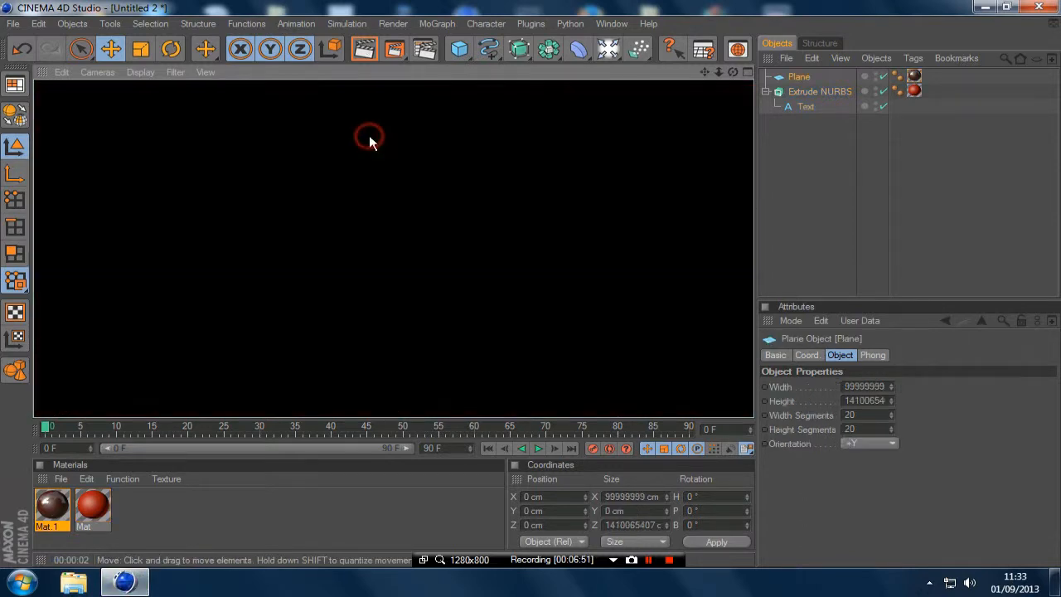
pyautogui.click(381, 220)
pyautogui.scroll(-2, 417, 257)
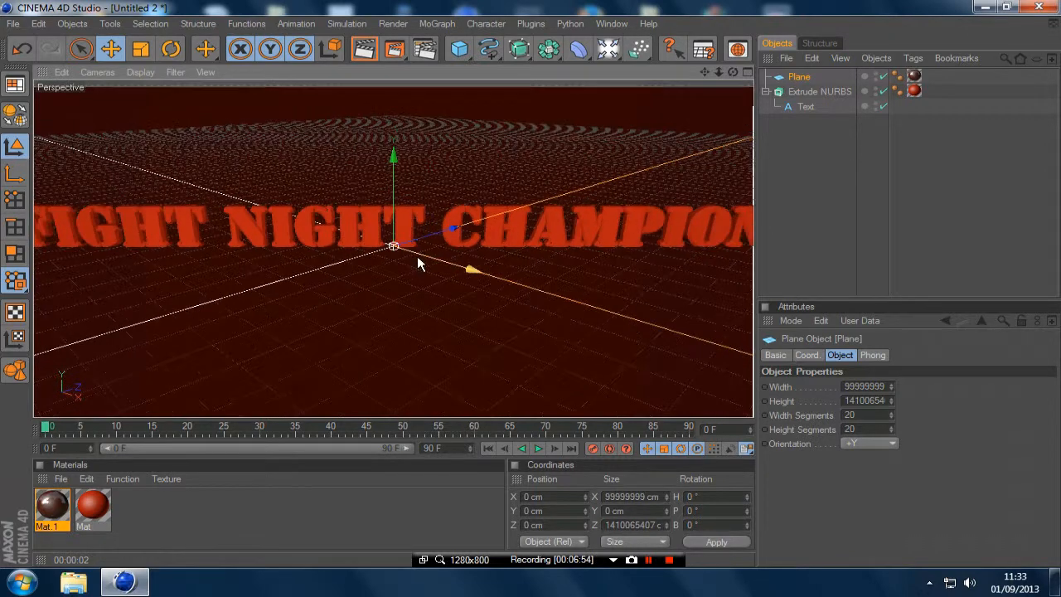
pyautogui.scroll(-2, 417, 256)
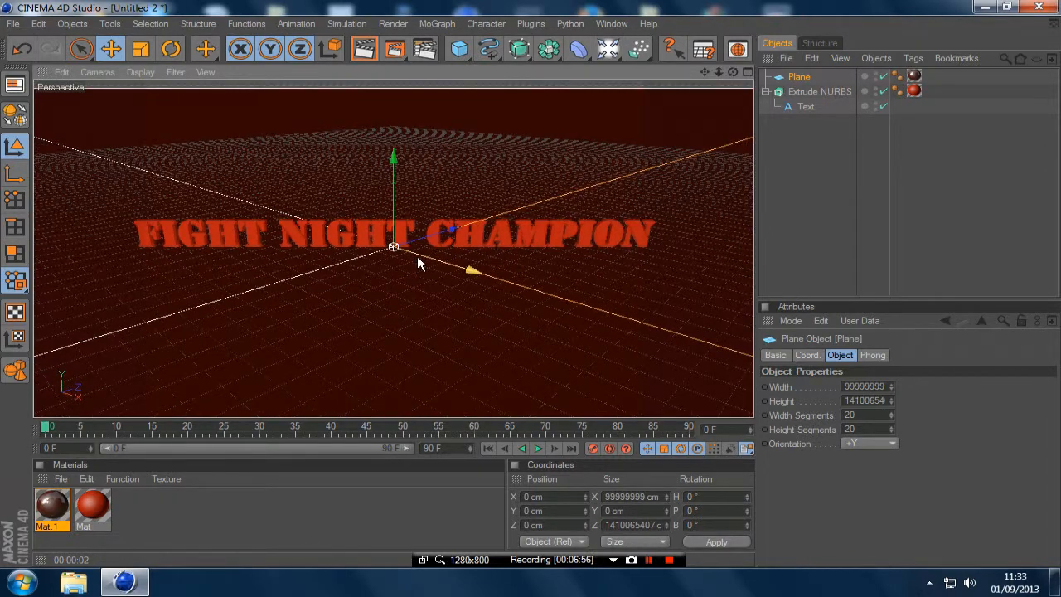
# - Render the active view with the whole text and its floor reflection in frame, and return to the editor view
pyautogui.scroll(1, 417, 255)
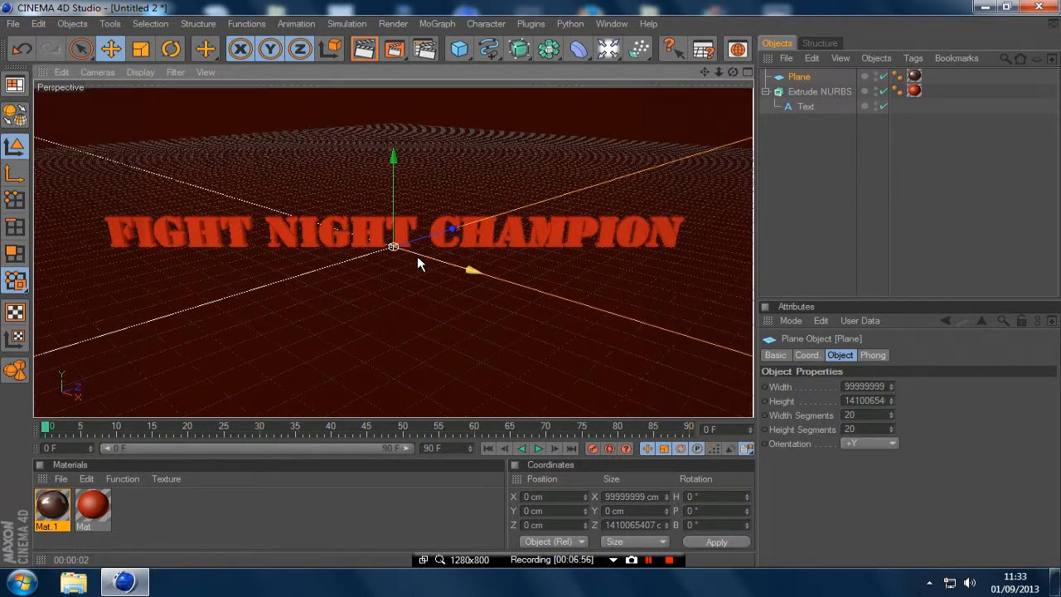
pyautogui.click(363, 49)
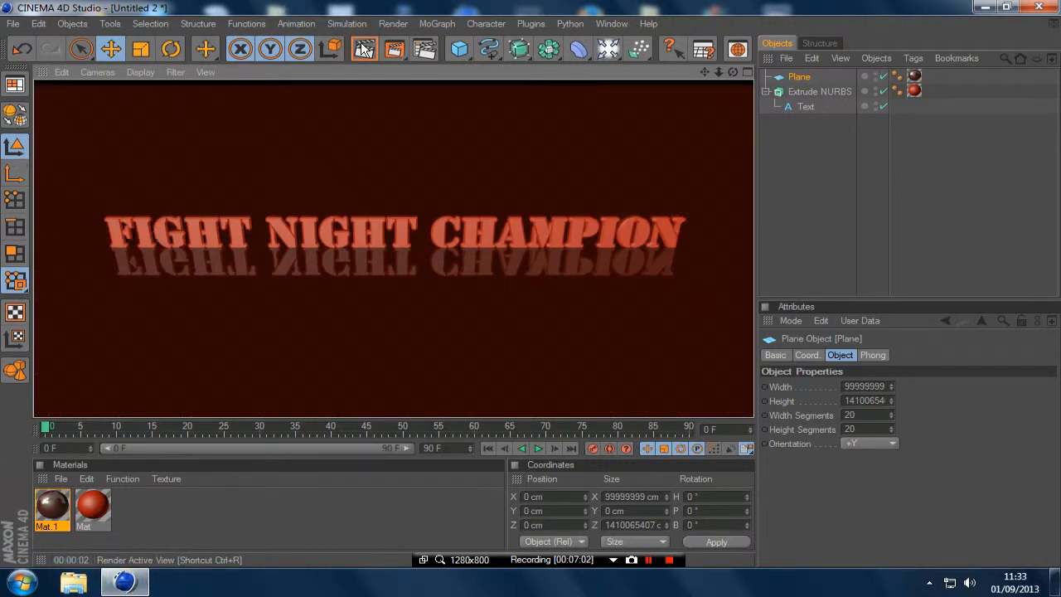
pyautogui.click(425, 155)
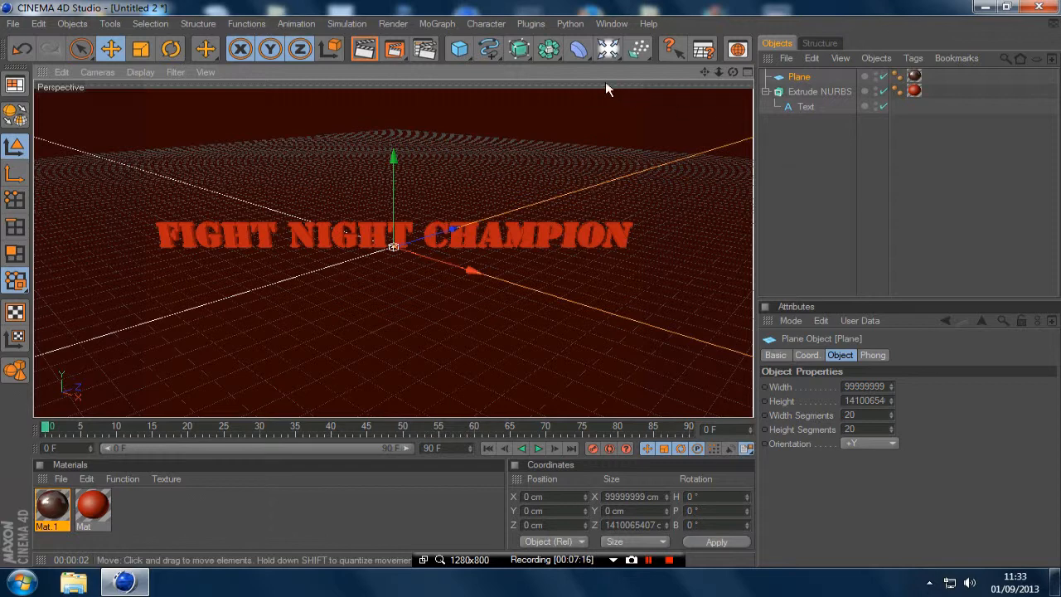
# - Add an omni light, move it to about X 24, Y -514, Z -241 cm, and set its shadow to Shadow Maps (Soft)
pyautogui.moveTo(609, 50); pyautogui.dragTo(623, 53)
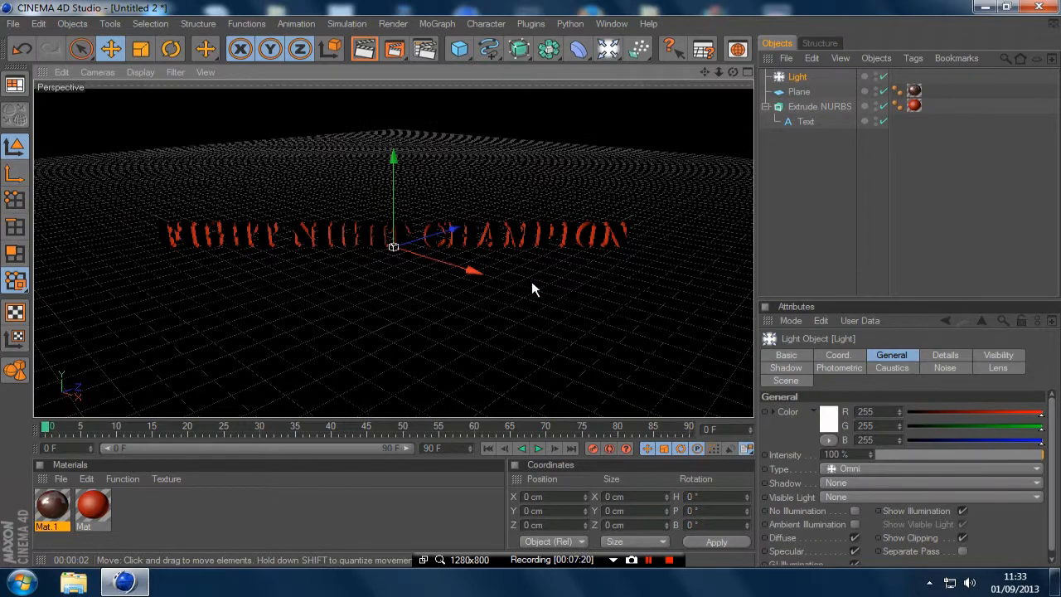
pyautogui.moveTo(390, 241)
pyautogui.mouseDown()
pyautogui.moveTo(436, 247)
pyautogui.moveTo(393, 246)
pyautogui.moveTo(415, 236)
pyautogui.moveTo(300, 178)
pyautogui.moveTo(393, 246)
pyautogui.moveTo(369, 248)
pyautogui.moveTo(405, 250)
pyautogui.moveTo(376, 244)
pyautogui.moveTo(393, 246)
pyautogui.mouseUp()
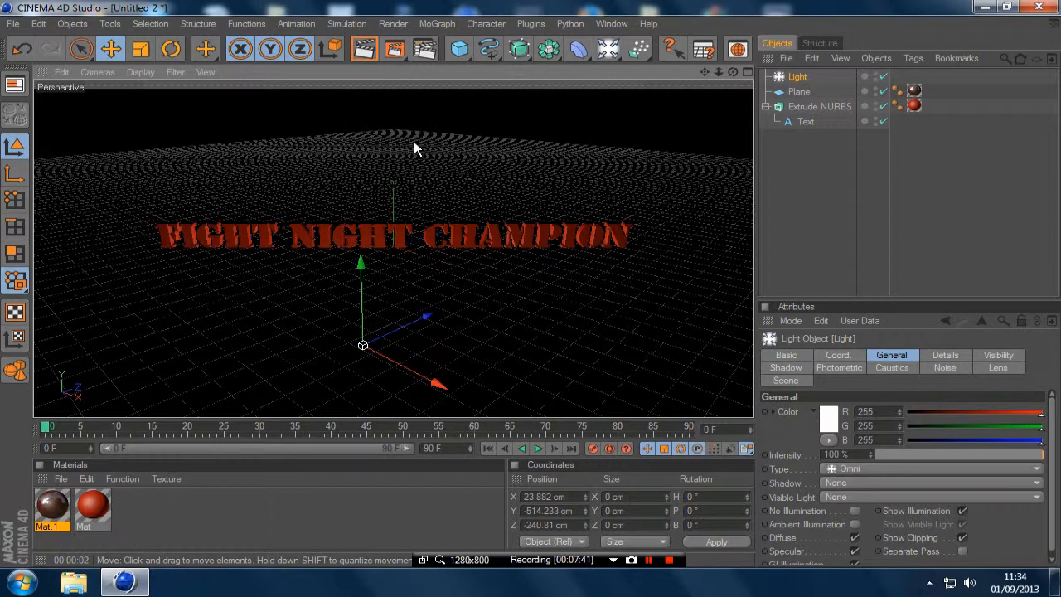
pyautogui.click(786, 369)
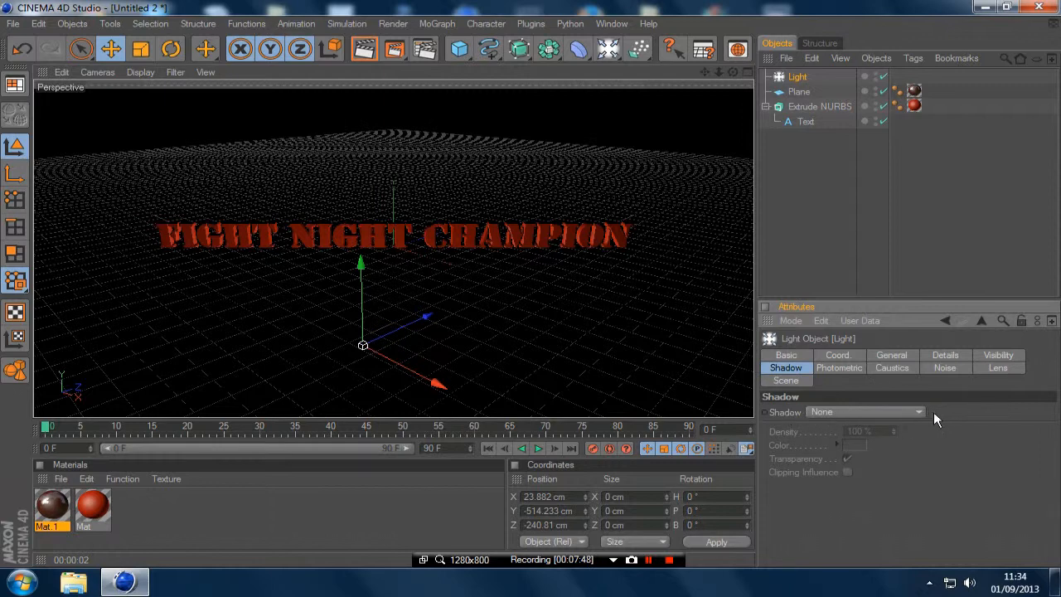
pyautogui.click(918, 412)
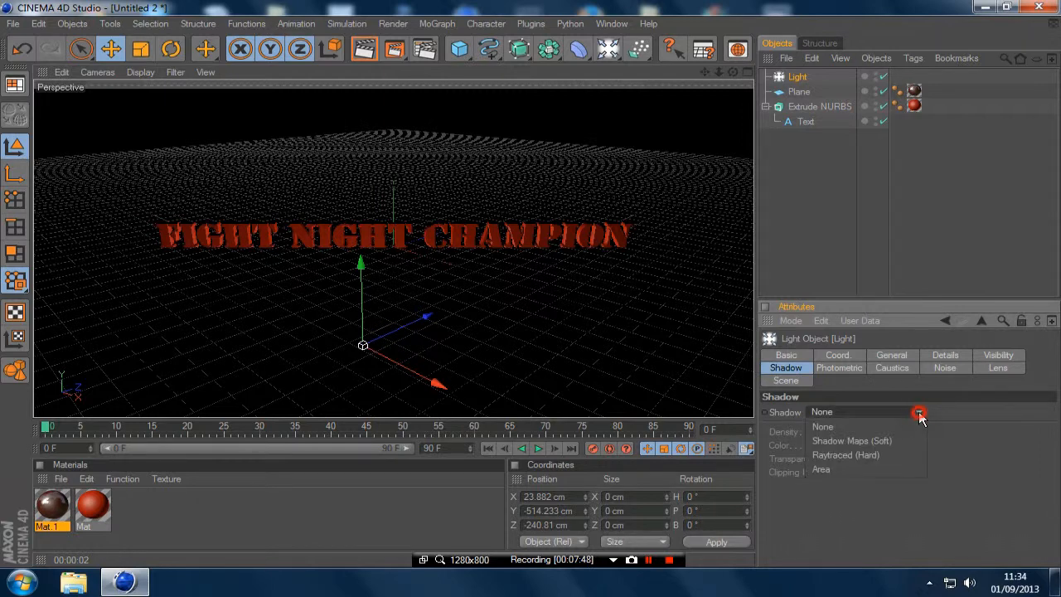
pyautogui.click(859, 440)
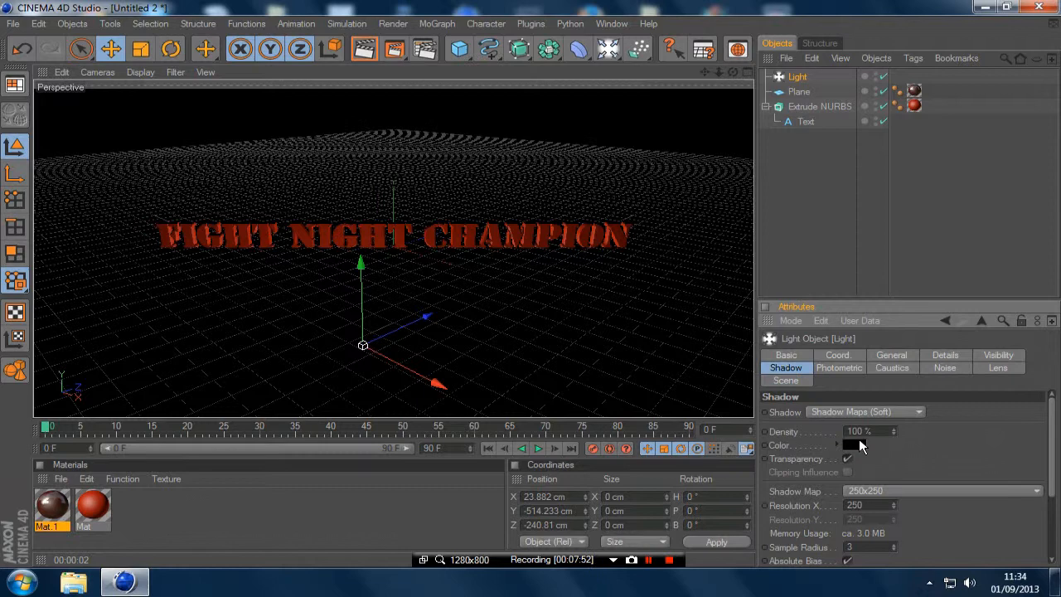
# - Render the active view to preview the new light, dismissing the Windows color scheme dialog
pyautogui.click(365, 50)
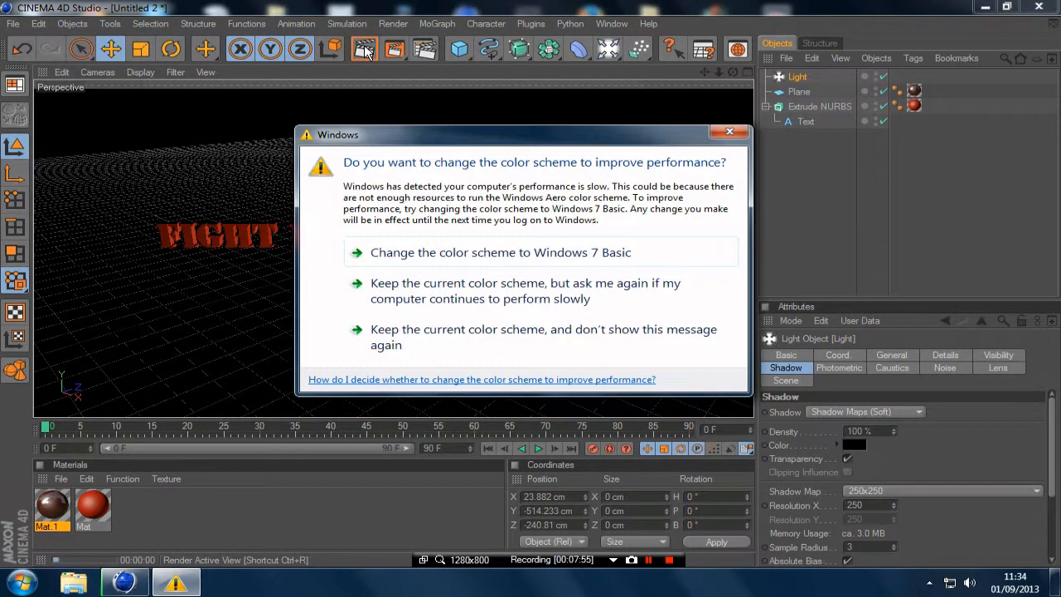
pyautogui.click(727, 135)
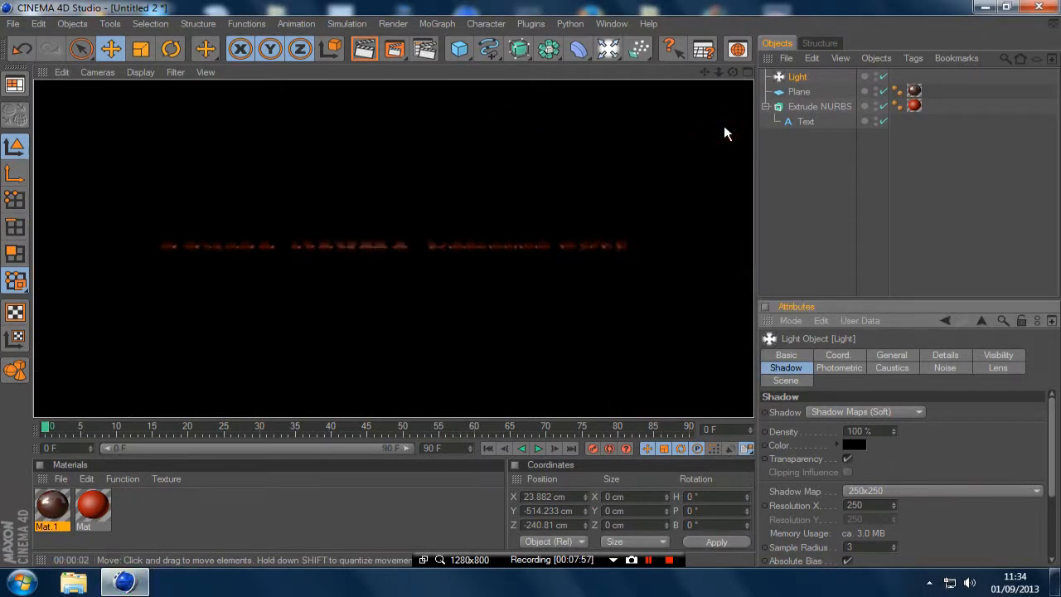
pyautogui.click(364, 49)
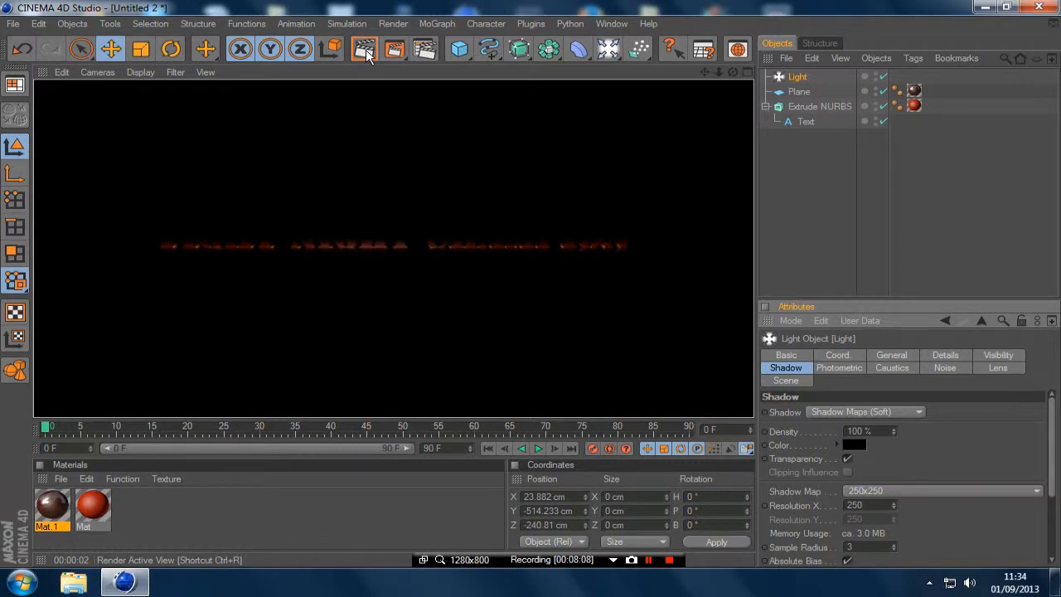
# - Try the light above the text at about X -157, Y 405, Z 52 cm and render the active view
pyautogui.click(451, 156)
pyautogui.moveTo(365, 348)
pyautogui.mouseDown()
pyautogui.moveTo(358, 337)
pyautogui.moveTo(367, 351)
pyautogui.mouseUp()
pyautogui.click(364, 51)
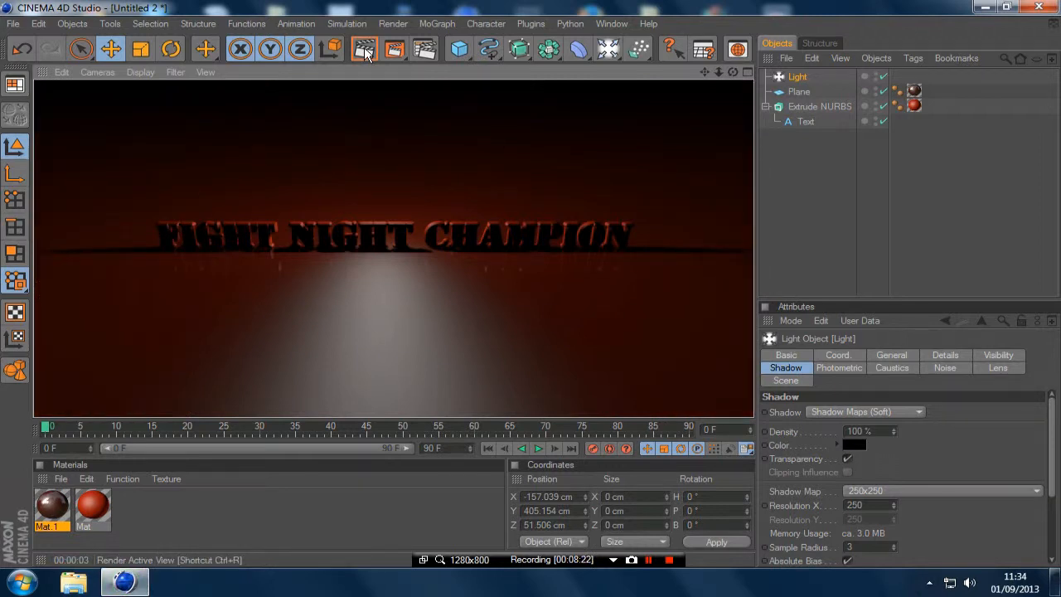
pyautogui.click(365, 52)
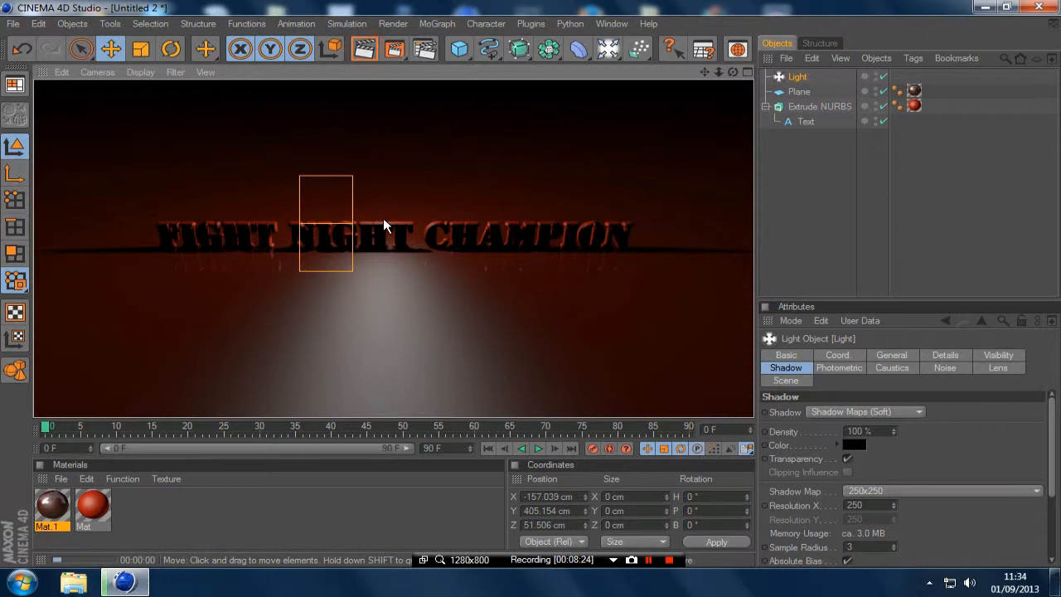
pyautogui.click(434, 146)
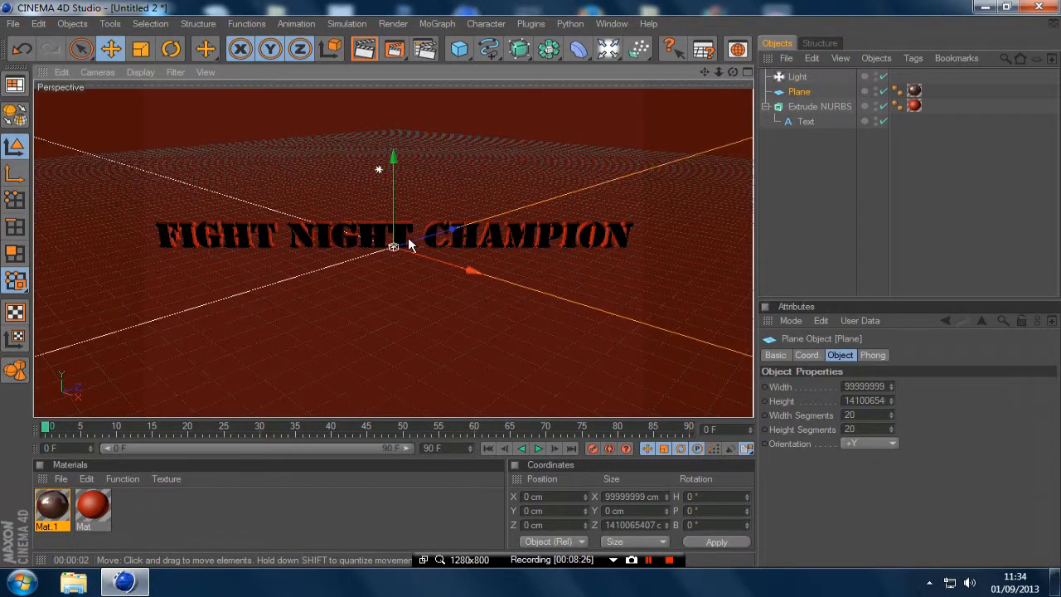
pyautogui.moveTo(398, 245); pyautogui.dragTo(376, 257)
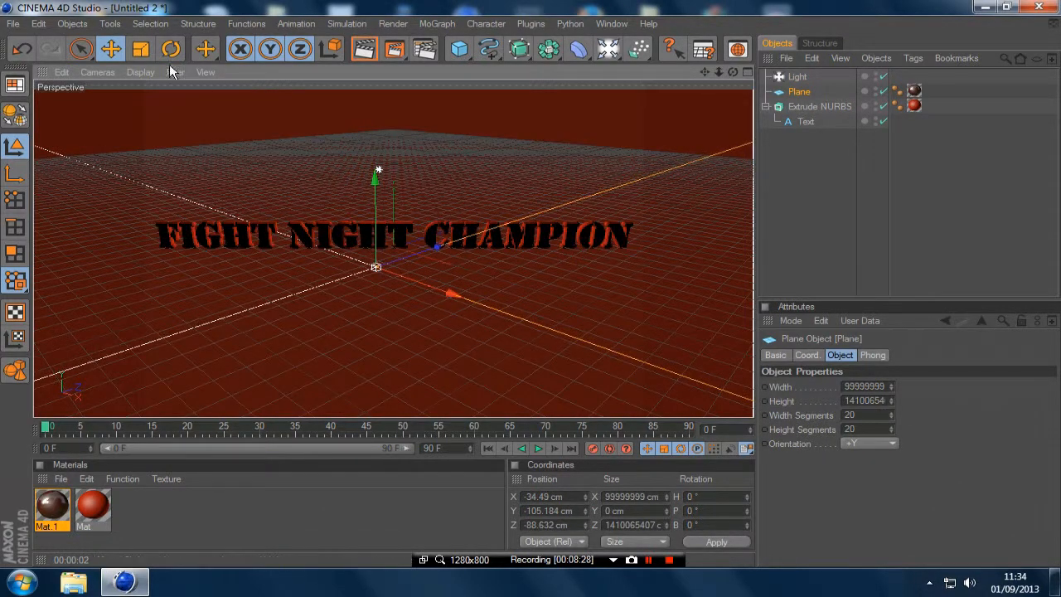
pyautogui.click(22, 52)
# - Try the light below the floor at about X -289, Y -483, Z -538 cm and render the active view
pyautogui.click(791, 76)
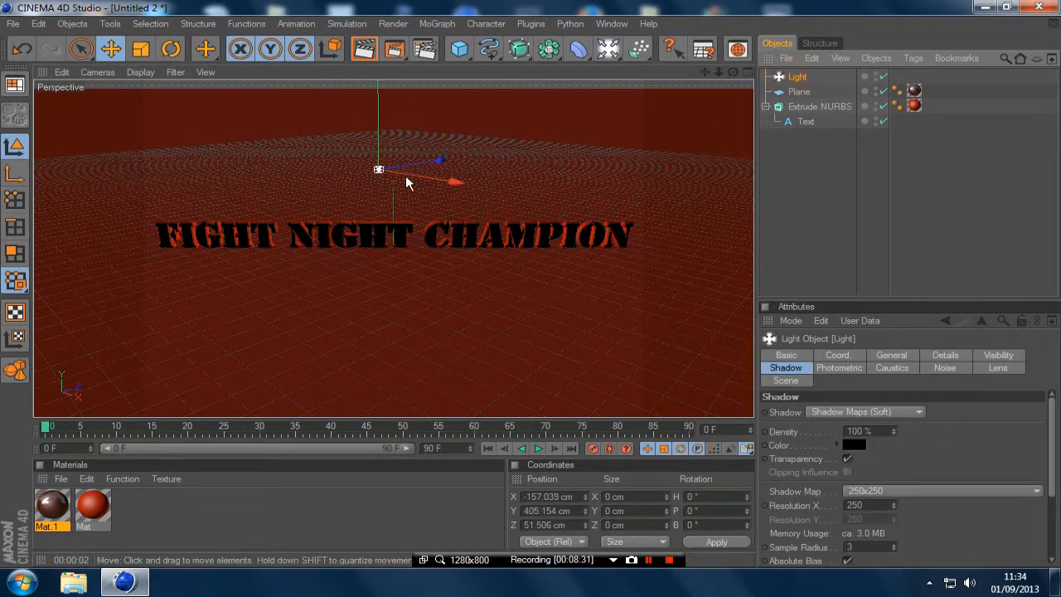
pyautogui.moveTo(378, 170); pyautogui.dragTo(277, 339)
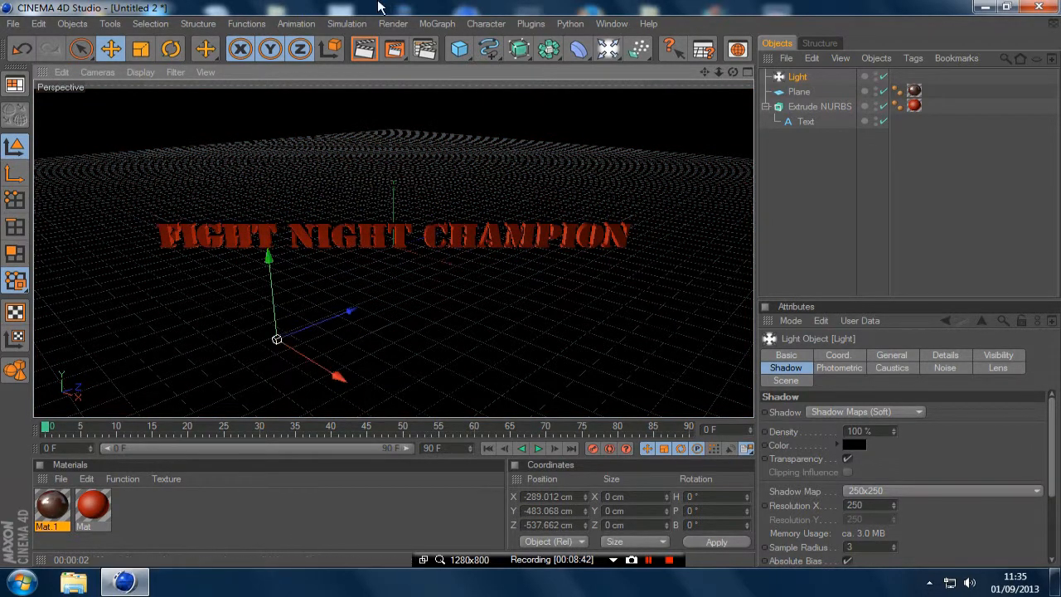
pyautogui.click(364, 49)
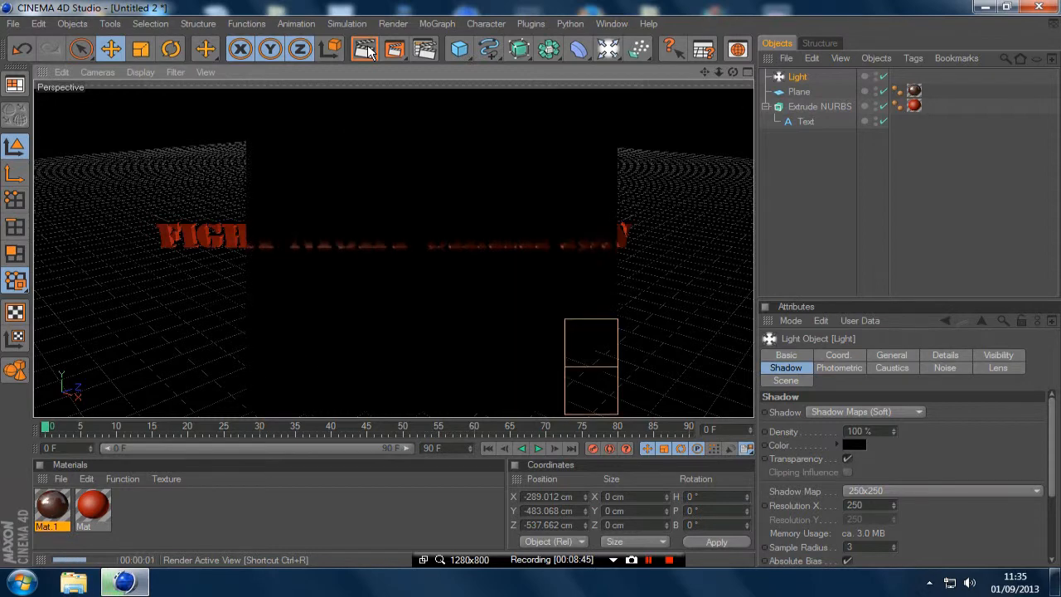
pyautogui.click(346, 165)
pyautogui.moveTo(390, 247); pyautogui.dragTo(396, 235)
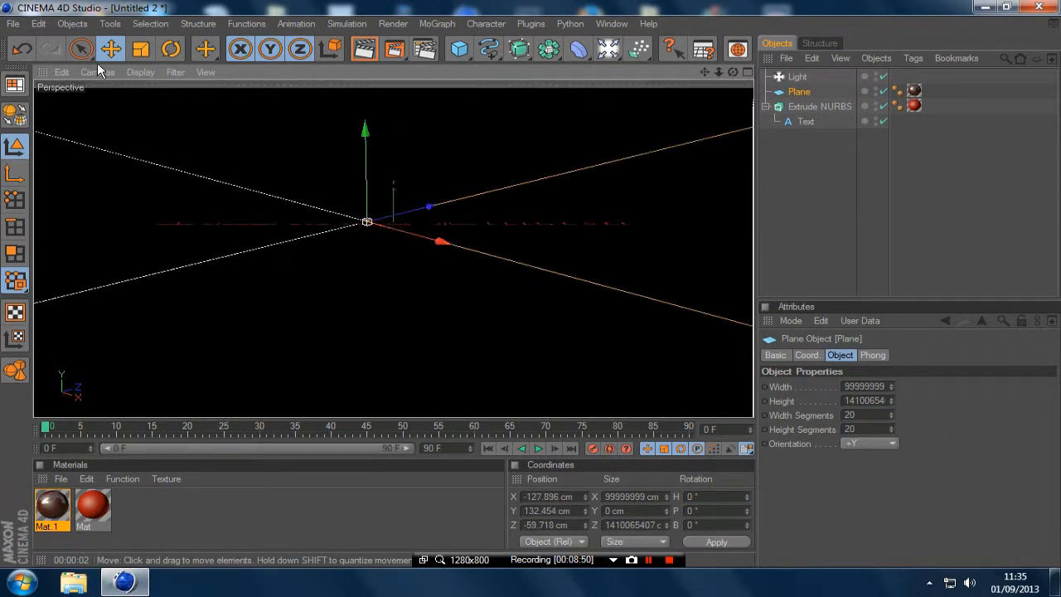
pyautogui.click(22, 48)
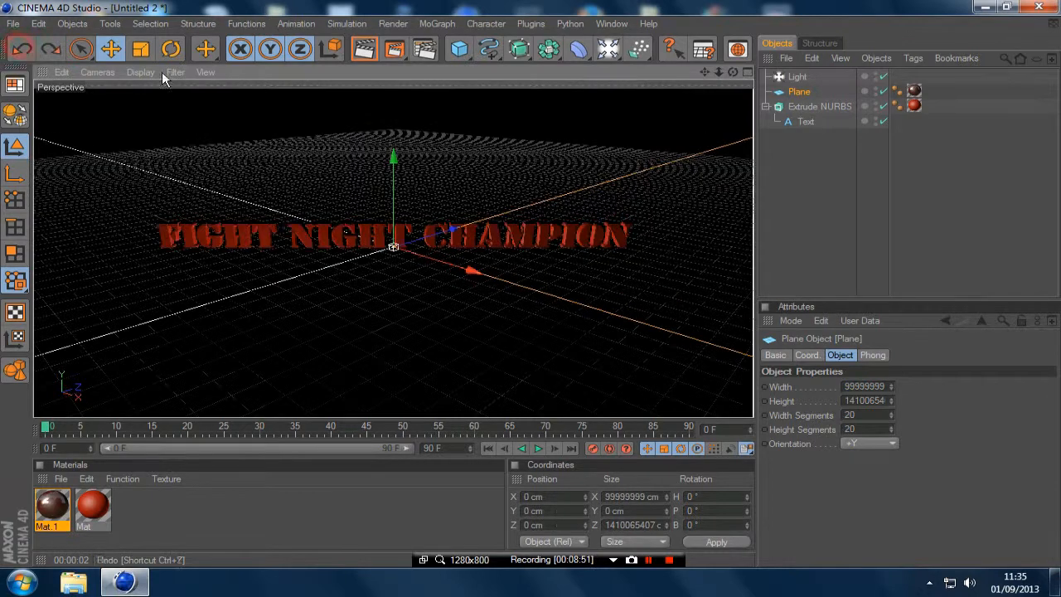
# - Move the light high behind the text to about X 256, Y 795, Z 665 cm and render the active view
pyautogui.click(796, 77)
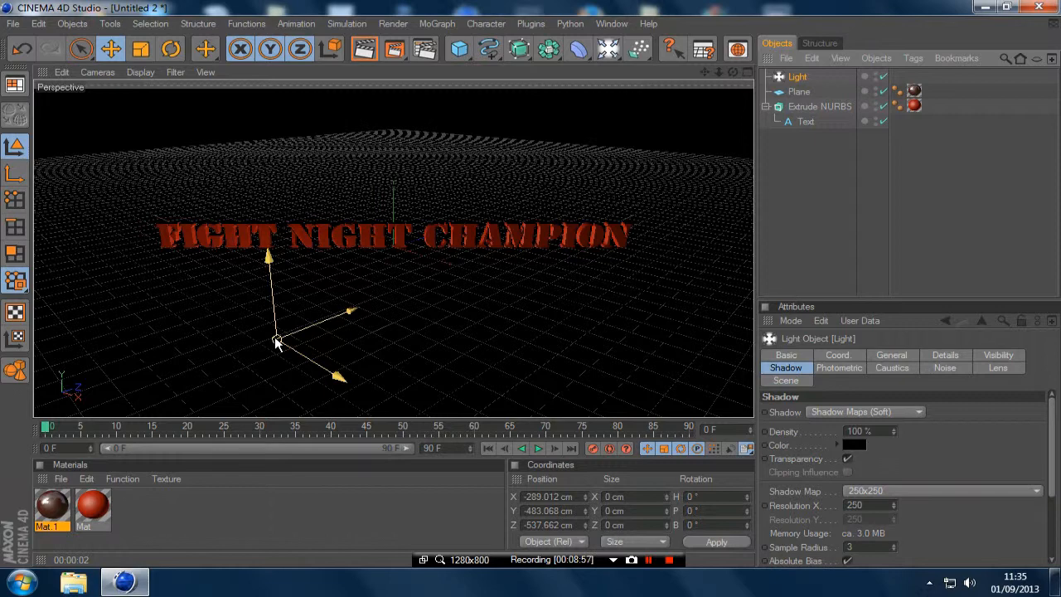
pyautogui.moveTo(278, 343); pyautogui.dragTo(523, 95)
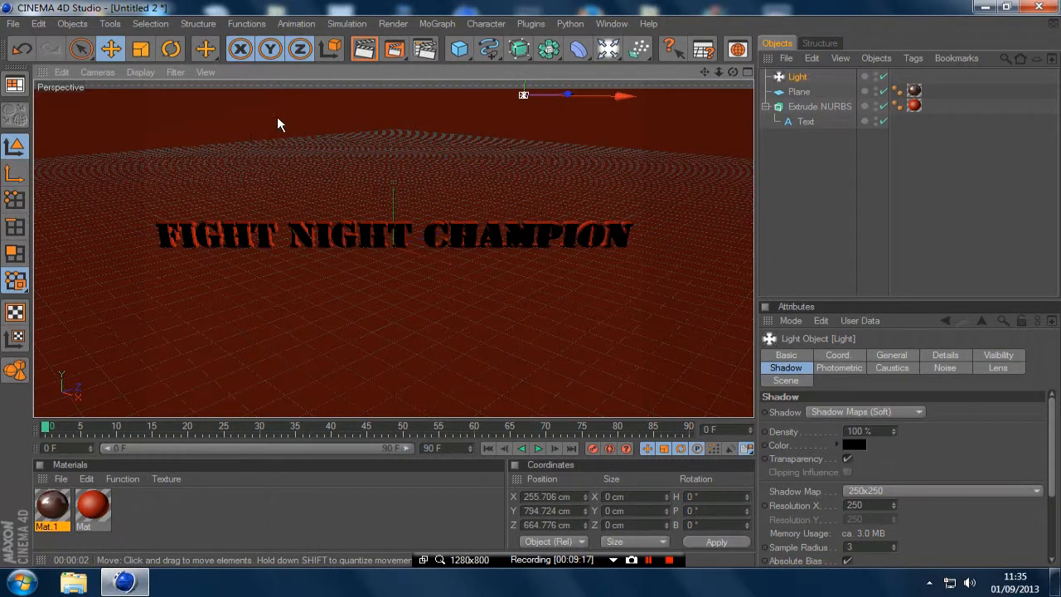
pyautogui.click(362, 52)
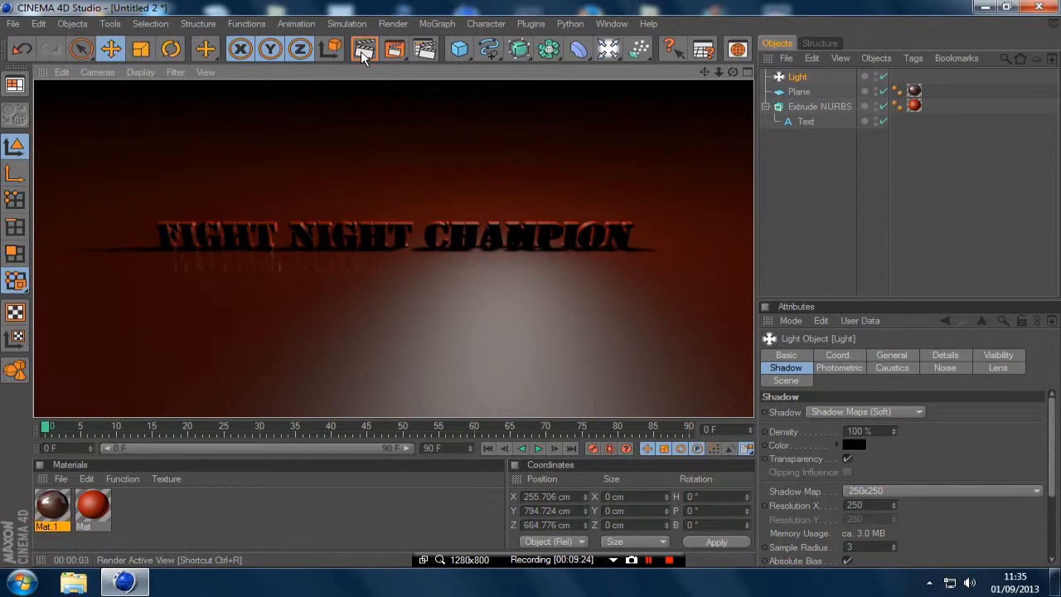
# - Set the floor material Mat.1's color to purple, RGB 170, 25, 170, and render the active view
pyautogui.doubleClick(51, 505)
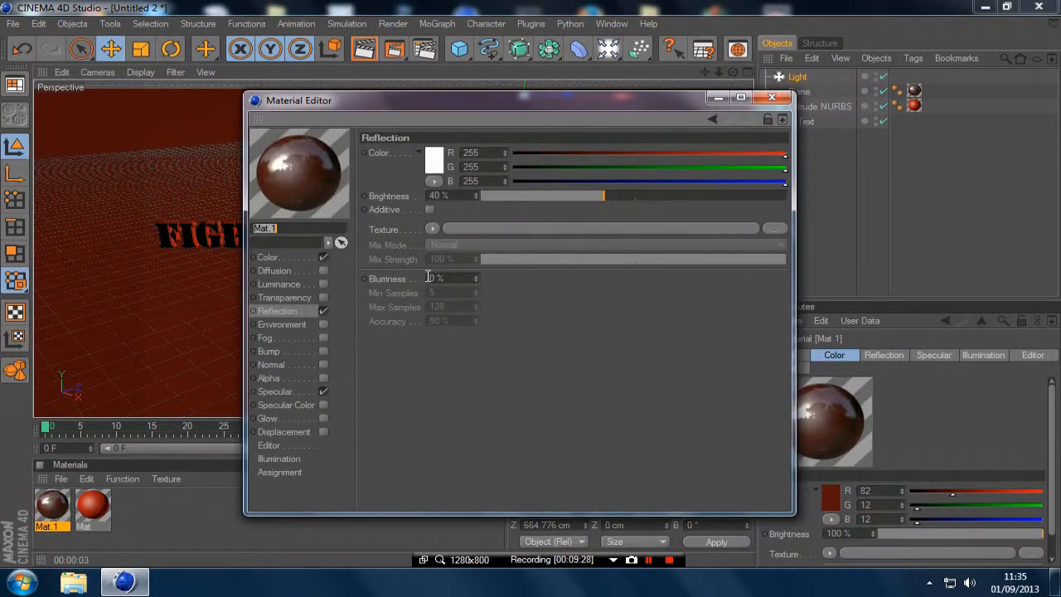
pyautogui.click(772, 98)
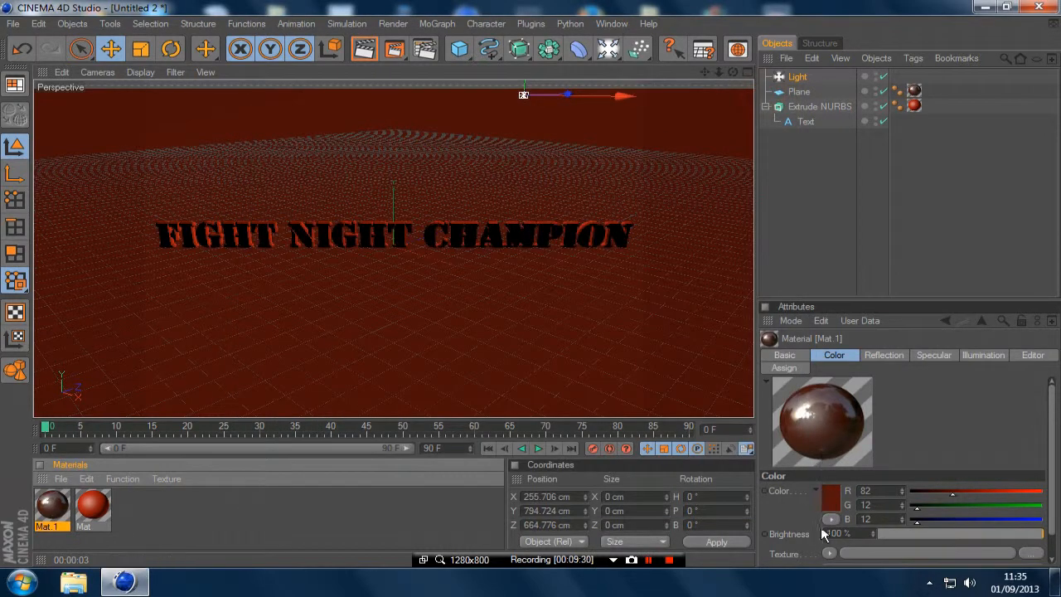
pyautogui.click(830, 498)
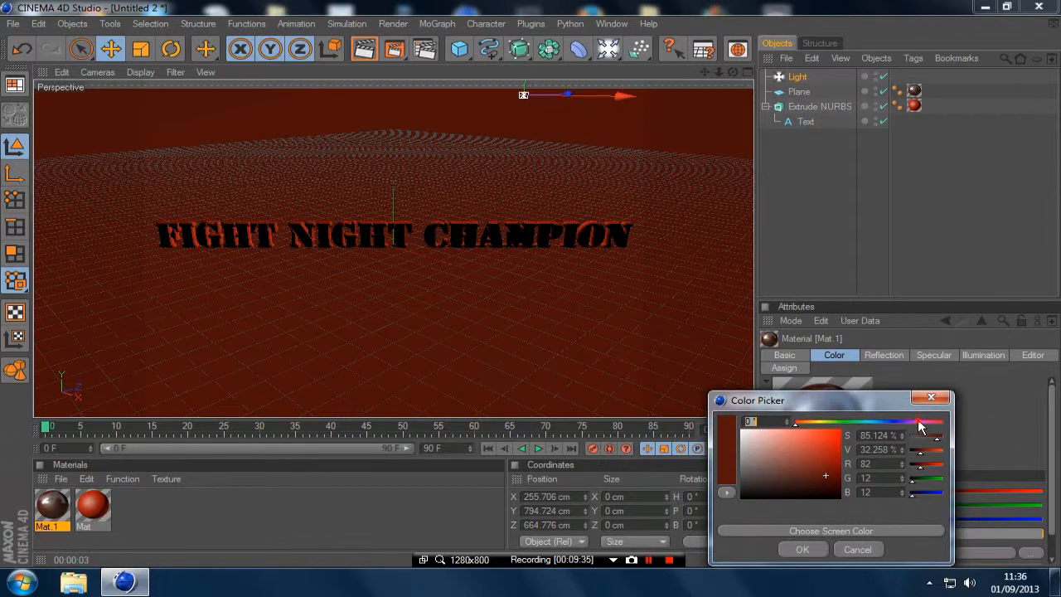
pyautogui.click(918, 422)
pyautogui.click(827, 474)
pyautogui.moveTo(828, 476); pyautogui.dragTo(826, 452)
pyautogui.click(800, 550)
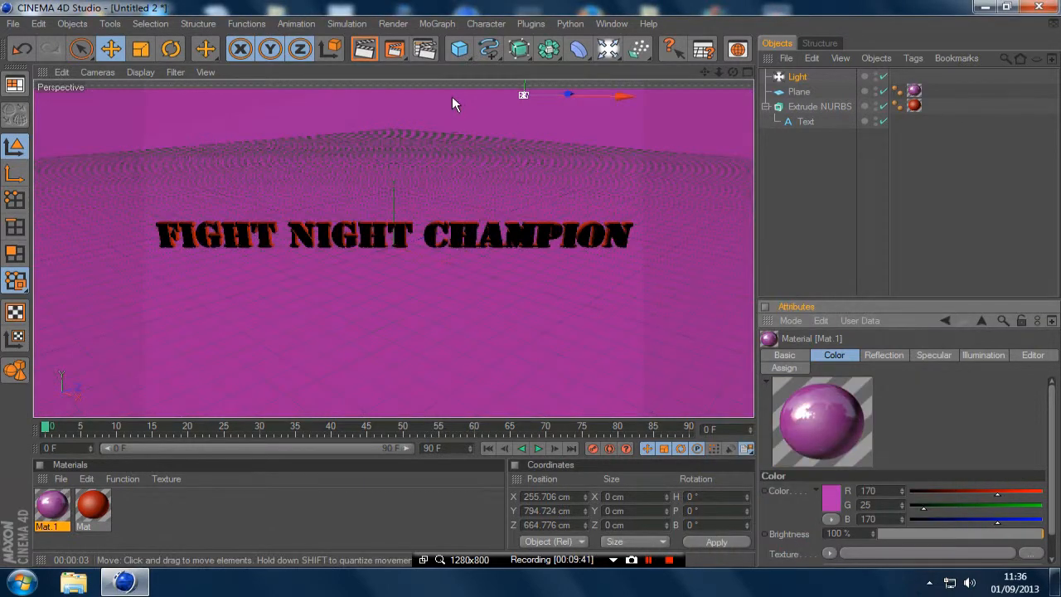
pyautogui.click(364, 51)
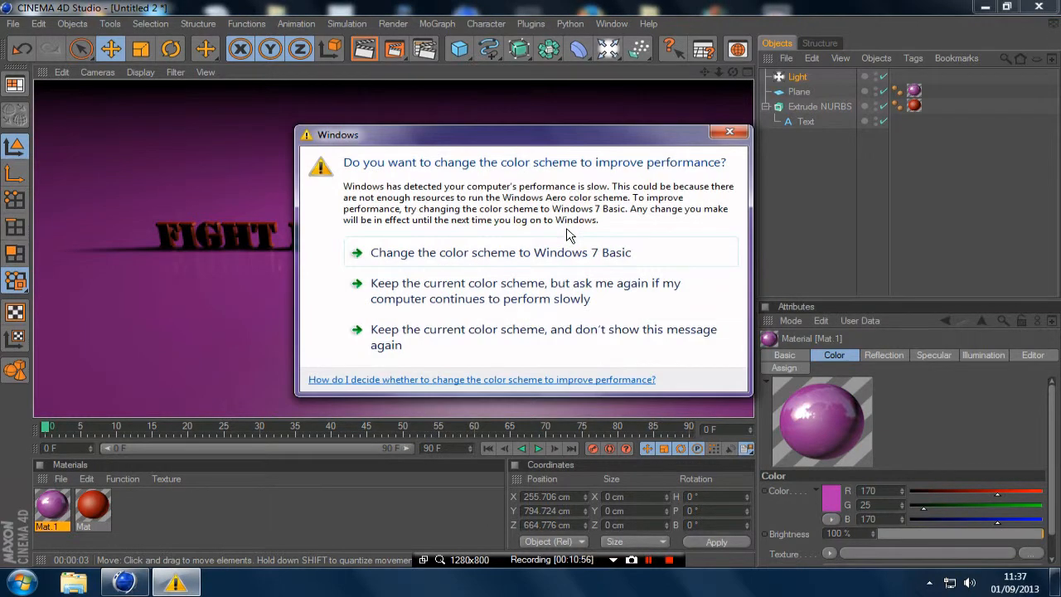
pyautogui.click(722, 132)
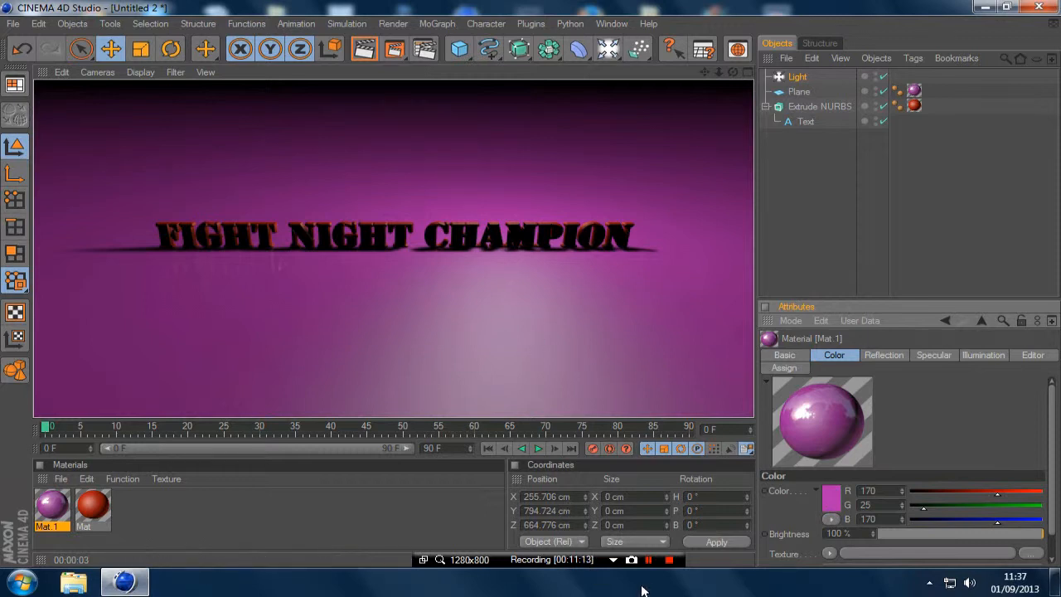
pyautogui.click(669, 560)
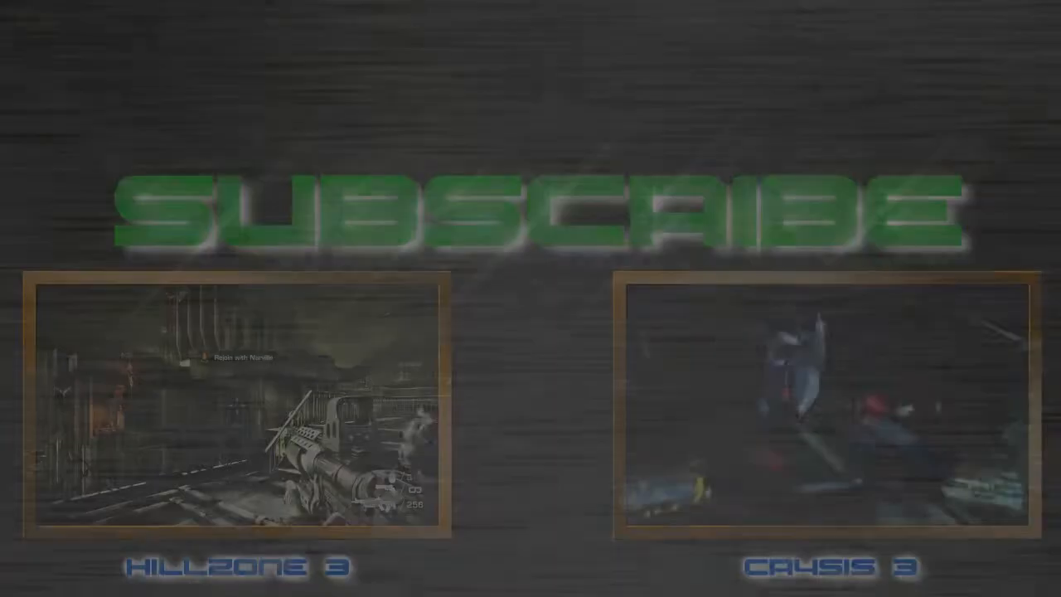